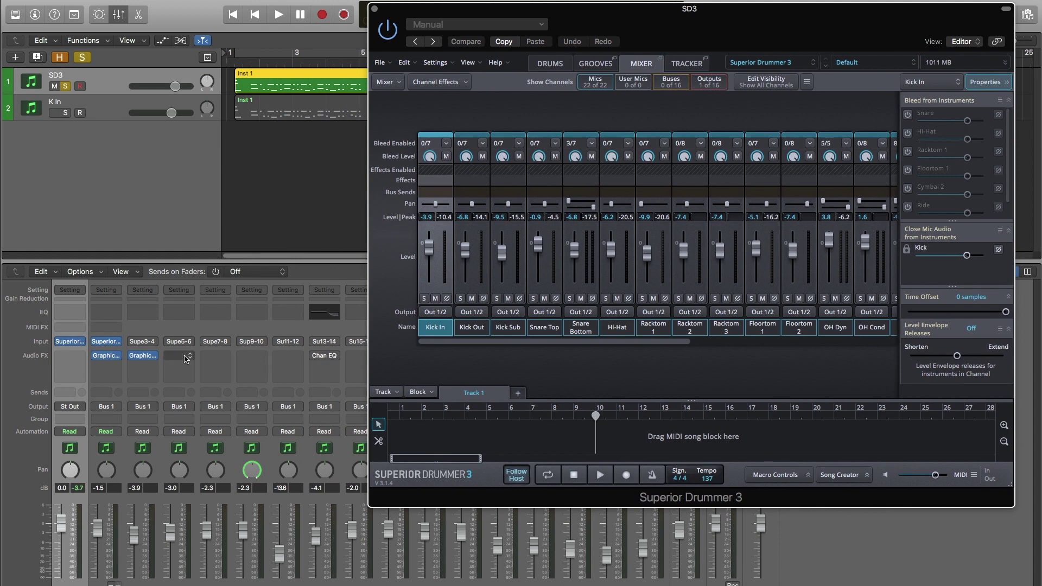
{"action": "left_click", "coordinate": [167, 359]}
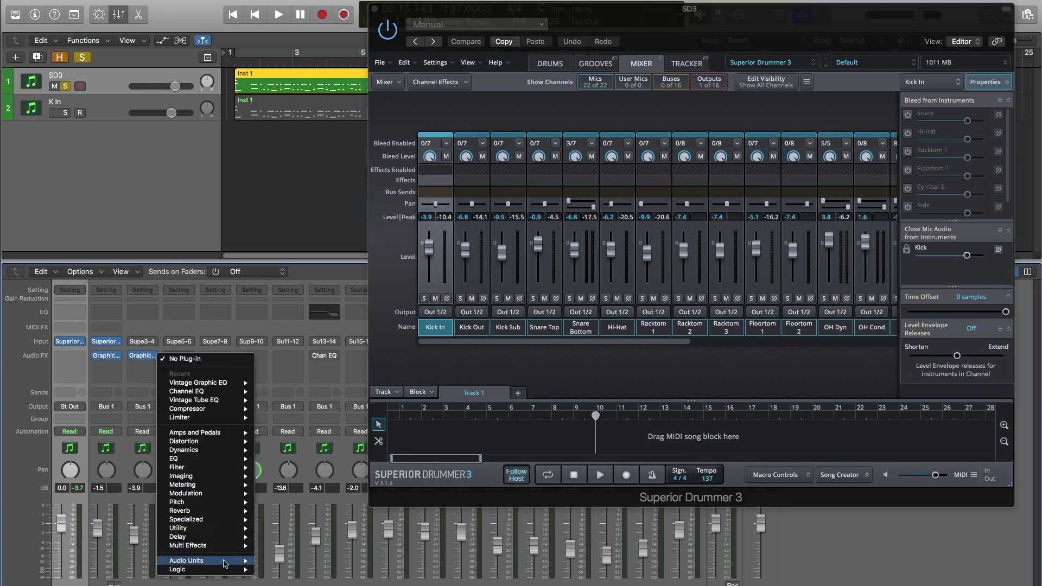
{"action": "mouse_move", "coordinate": [225, 562]}
{"action": "mouse_move", "coordinate": [295, 585]}
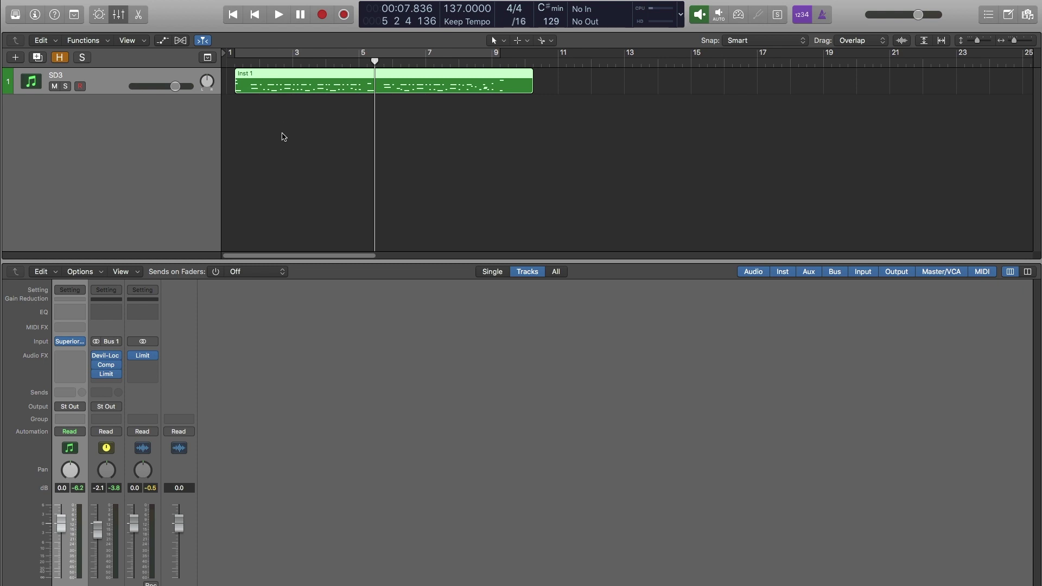
{"action": "left_click", "coordinate": [260, 147]}
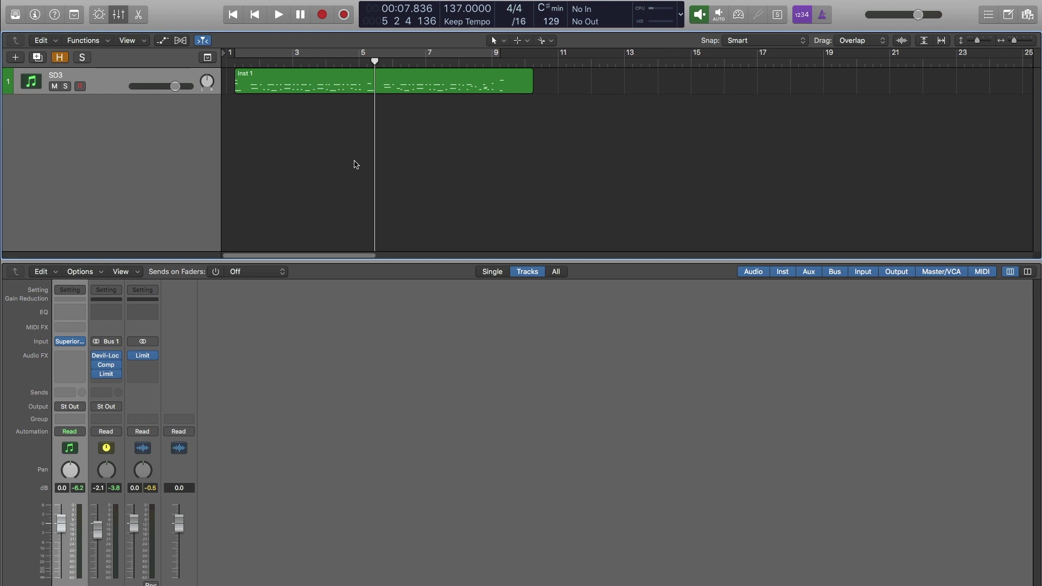
Step: Open the Superior Drummer 3 instrument on the SD3 channel and view its Drums, Grooves and Mixer pages
{"action": "left_click", "coordinate": [76, 343]}
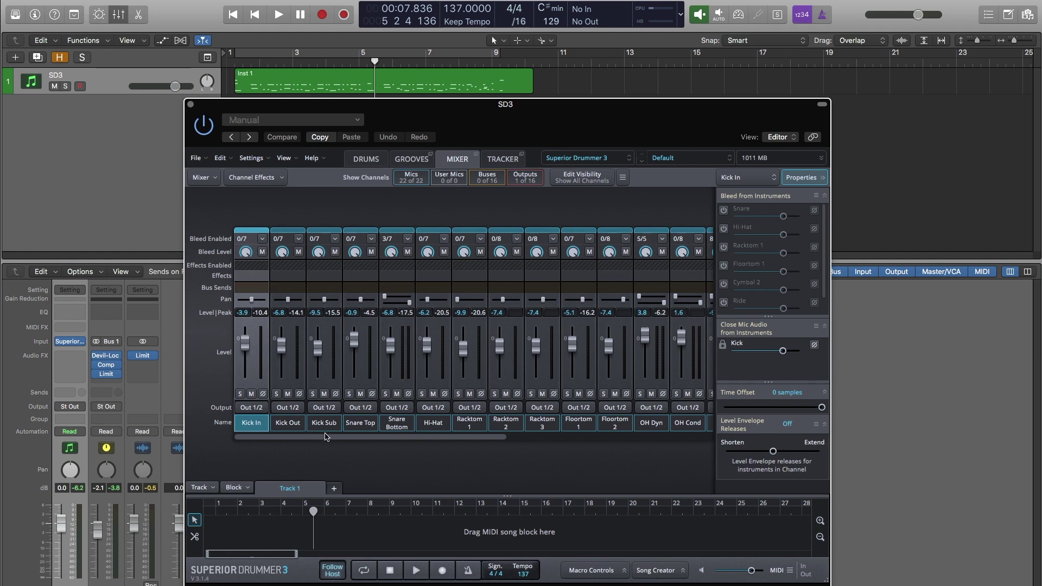
{"action": "left_click_drag", "start_coordinate": [324, 438], "coordinate": [275, 434]}
{"action": "left_click", "coordinate": [365, 158]}
{"action": "left_click", "coordinate": [412, 159]}
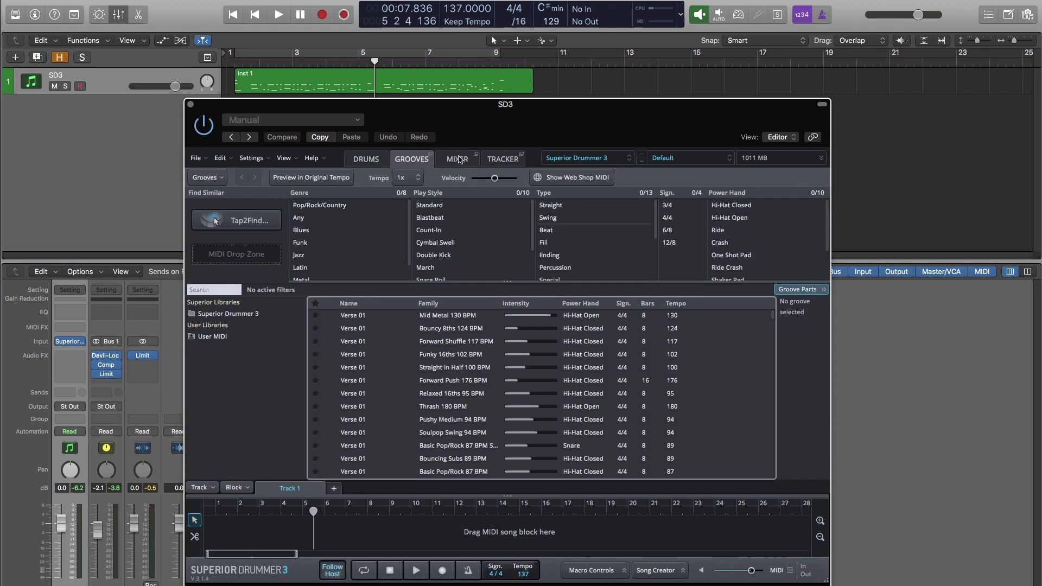
{"action": "left_click", "coordinate": [459, 161]}
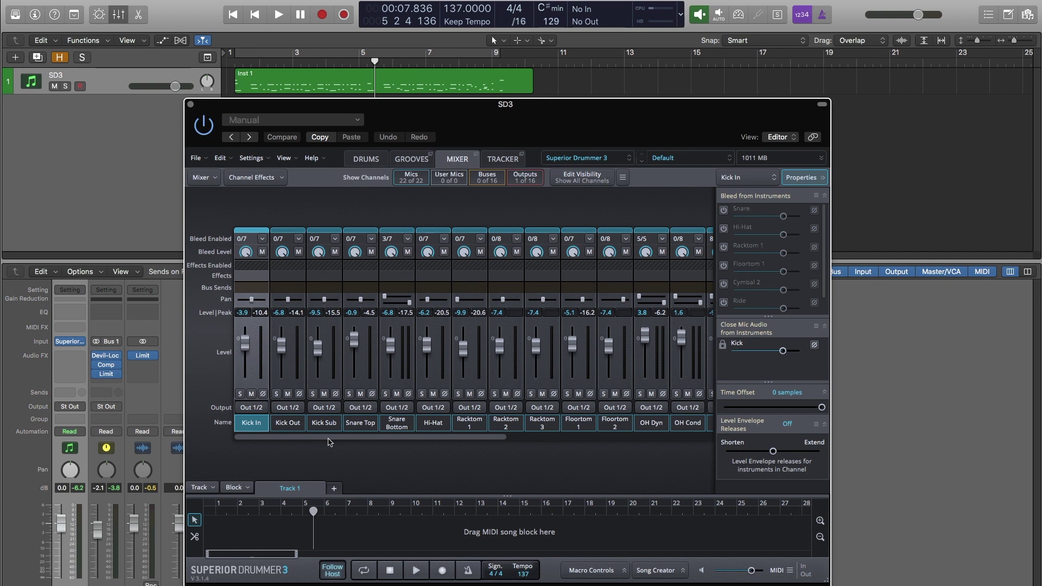
Step: Look over the microphone channels and their output assignments in the Superior Drummer mixer
{"action": "scroll", "coordinate": [341, 443], "scroll_direction": "right", "scroll_amount": 3}
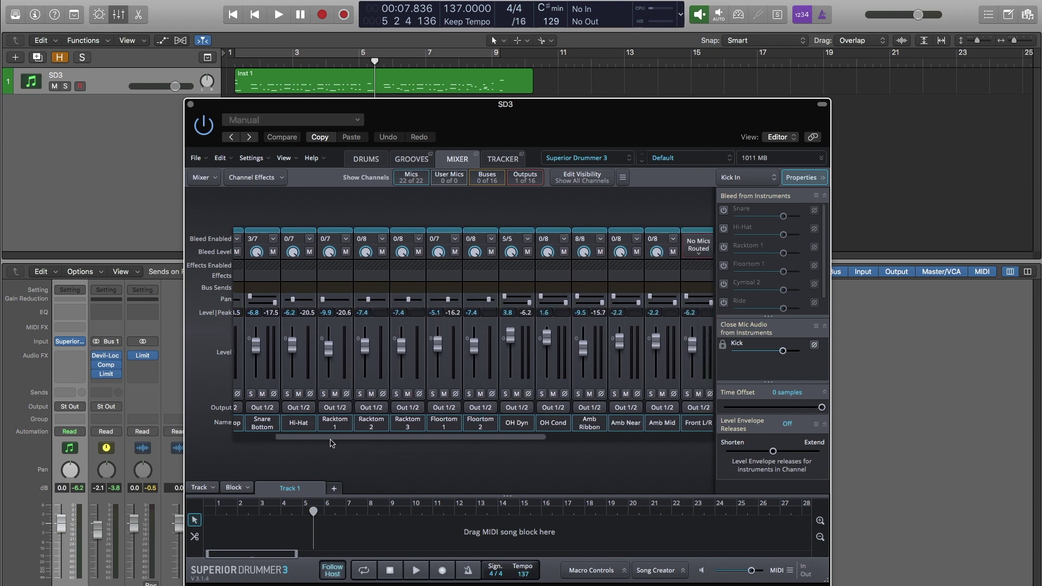
{"action": "scroll", "coordinate": [337, 443], "scroll_direction": "left", "scroll_amount": 4}
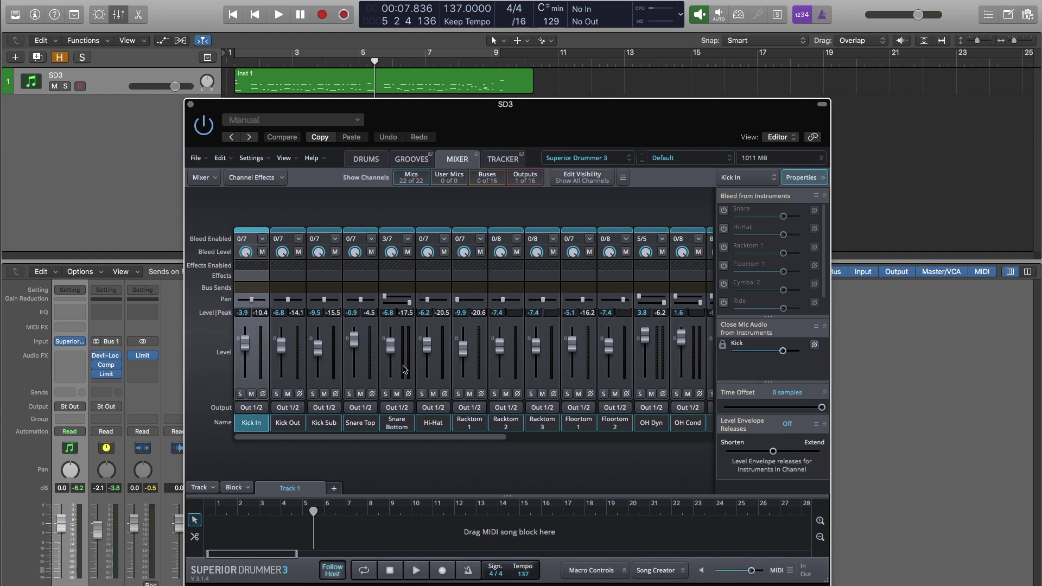
{"action": "scroll", "coordinate": [406, 369], "scroll_direction": "right", "scroll_amount": 5}
{"action": "scroll", "coordinate": [402, 431], "scroll_direction": "left", "scroll_amount": 4}
{"action": "left_click_drag", "start_coordinate": [467, 136], "coordinate": [655, 57]}
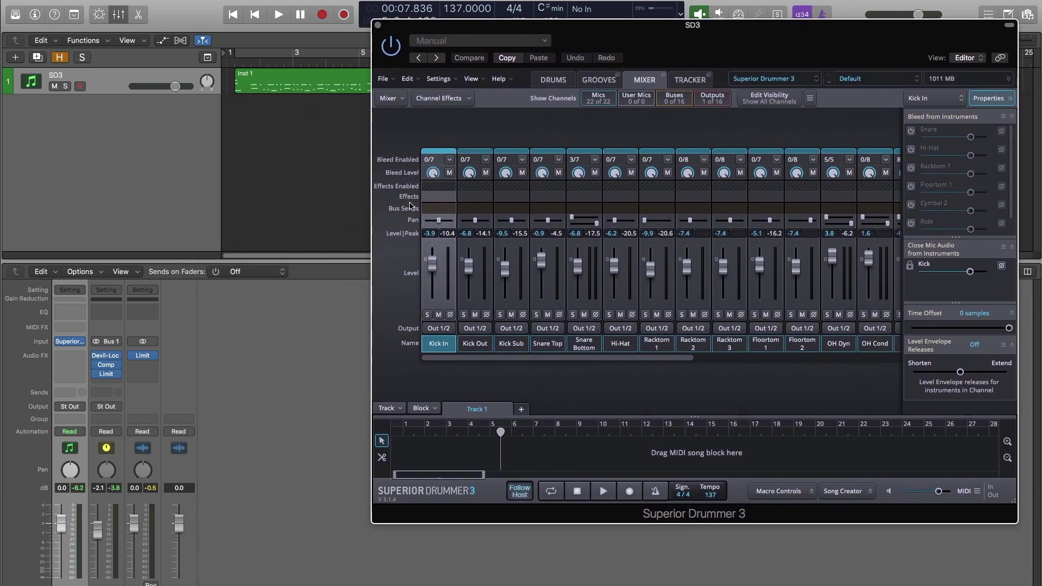
{"action": "left_click_drag", "start_coordinate": [625, 39], "coordinate": [479, 69]}
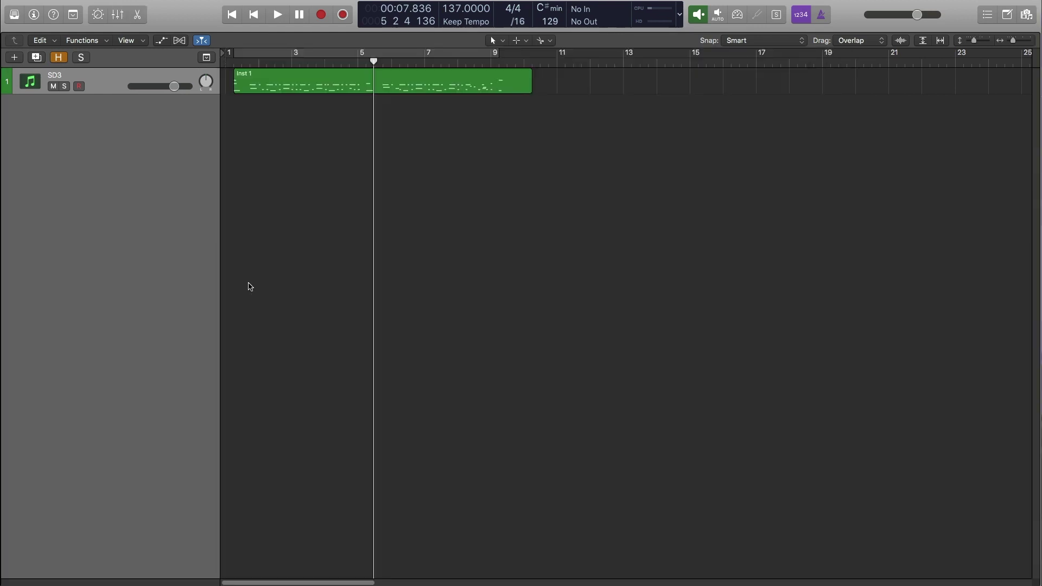
Step: Show the mixer and load Superior Drummer 3 as a multi-output instrument on the SD3 channel
{"action": "left_click", "coordinate": [134, 0]}
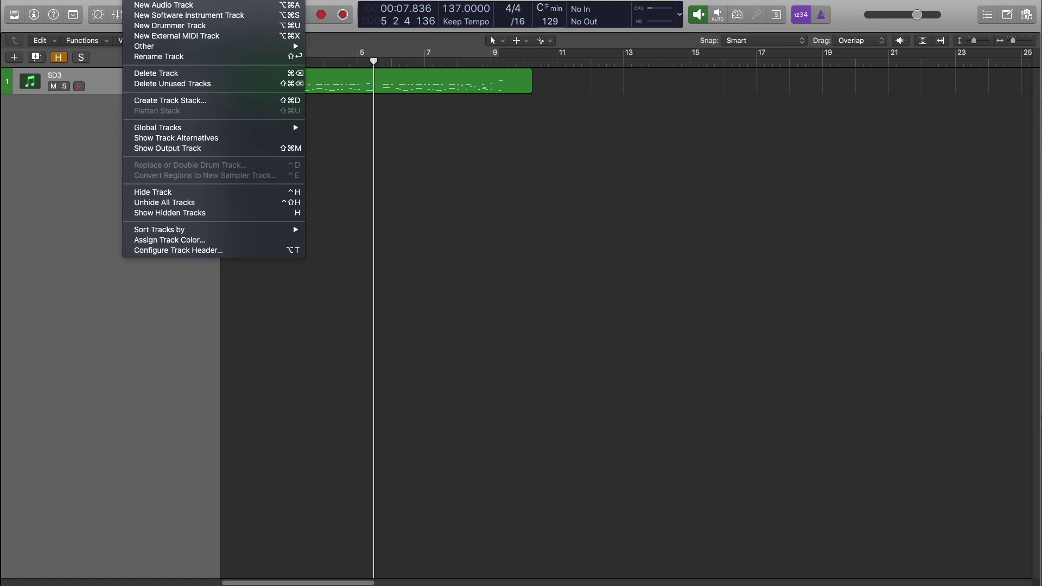
{"action": "left_click", "coordinate": [420, 158]}
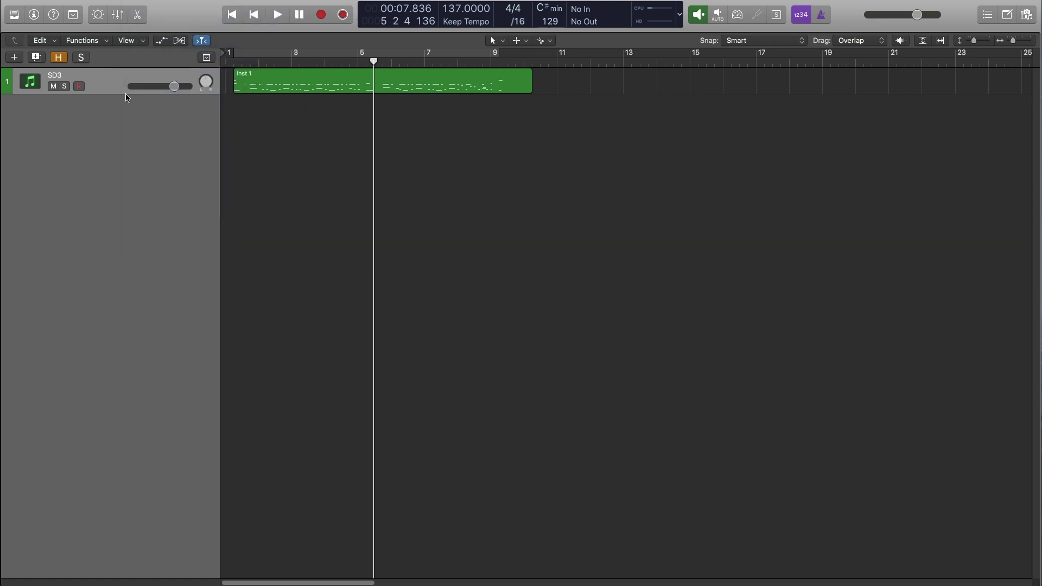
{"action": "key", "text": "x"}
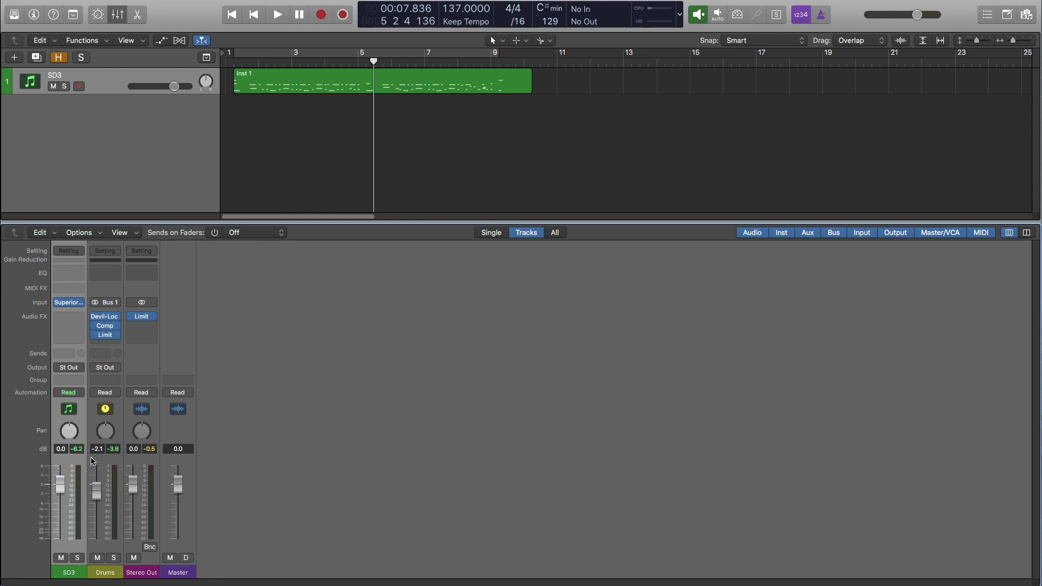
{"action": "left_click", "coordinate": [77, 302]}
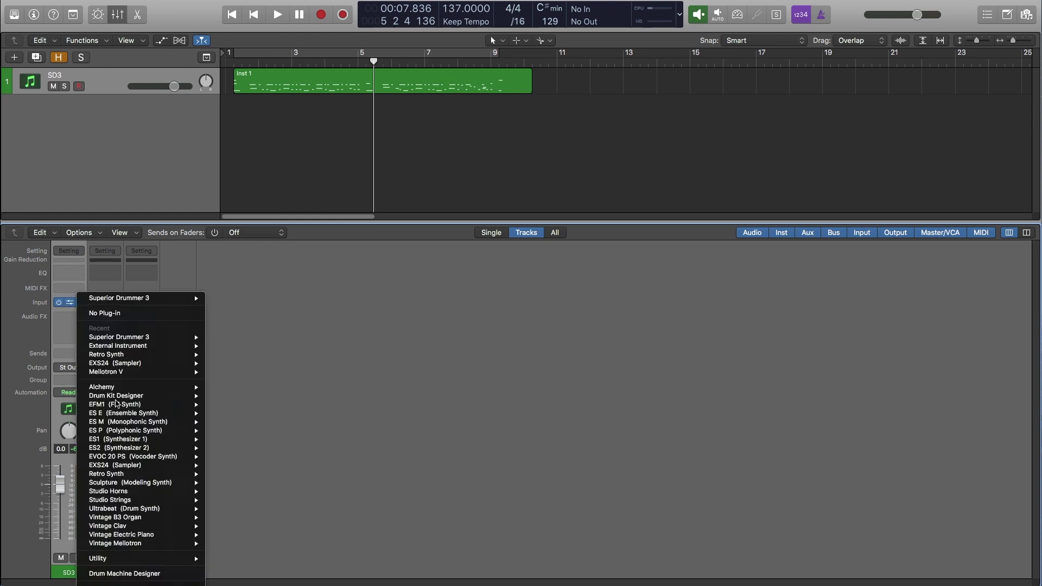
{"action": "mouse_move", "coordinate": [125, 585]}
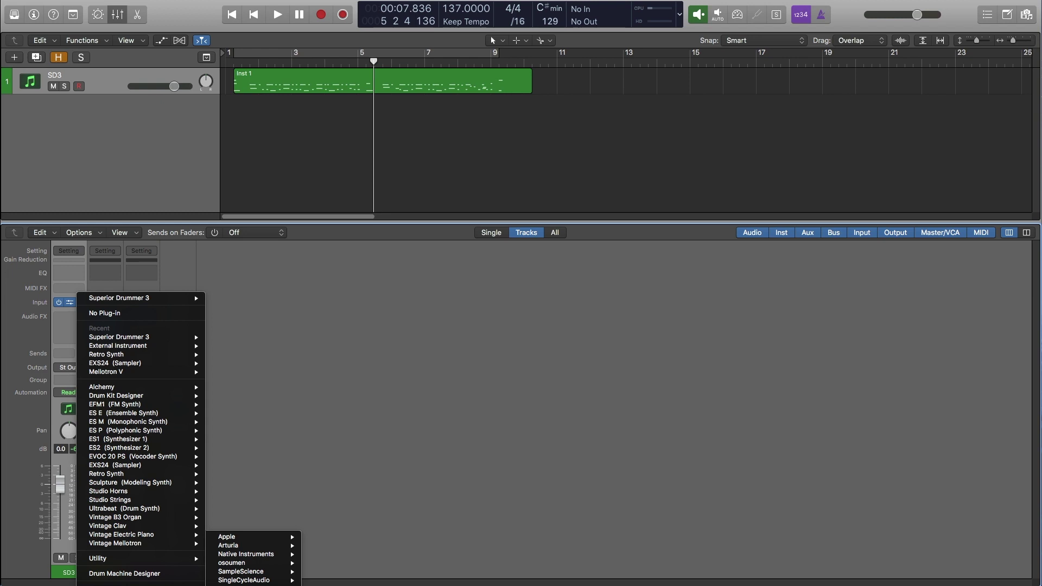
{"action": "left_click", "coordinate": [402, 584]}
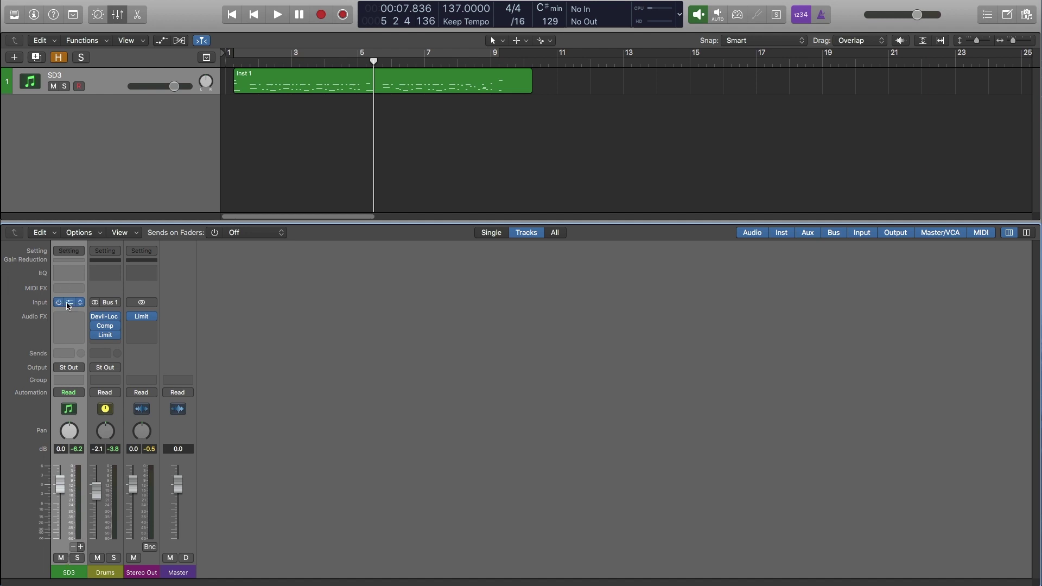
Step: Add aux channels beside the SD3 channel for every remaining Superior Drummer output pair, from 3-4 through 31-32
{"action": "left_click", "coordinate": [81, 547]}
{"action": "triple_click", "coordinate": [80, 547]}
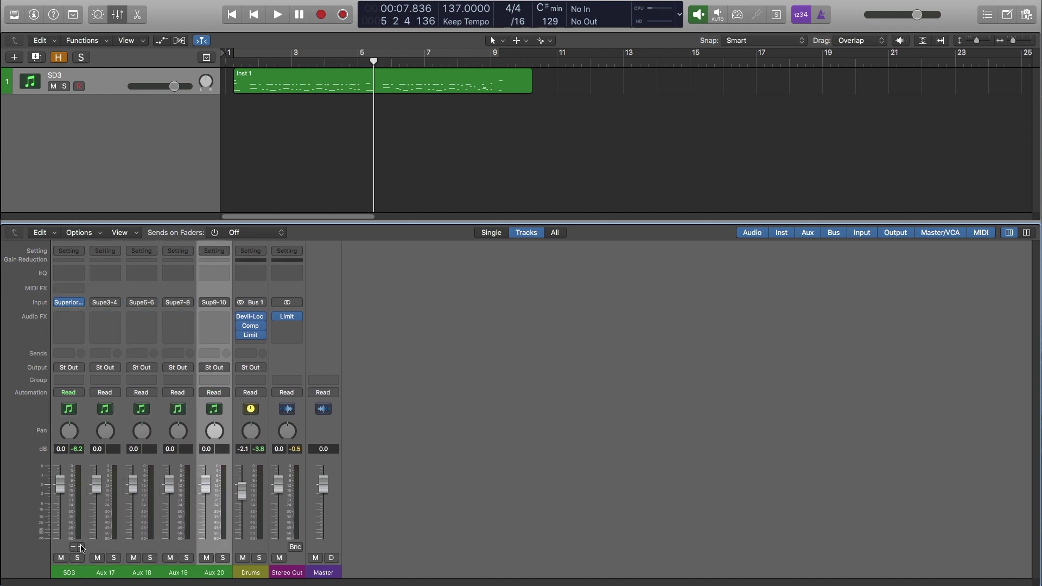
{"action": "double_click", "coordinate": [80, 547]}
{"action": "triple_click", "coordinate": [80, 547]}
{"action": "triple_click", "coordinate": [81, 547]}
{"action": "double_click", "coordinate": [80, 547]}
{"action": "left_click", "coordinate": [81, 547]}
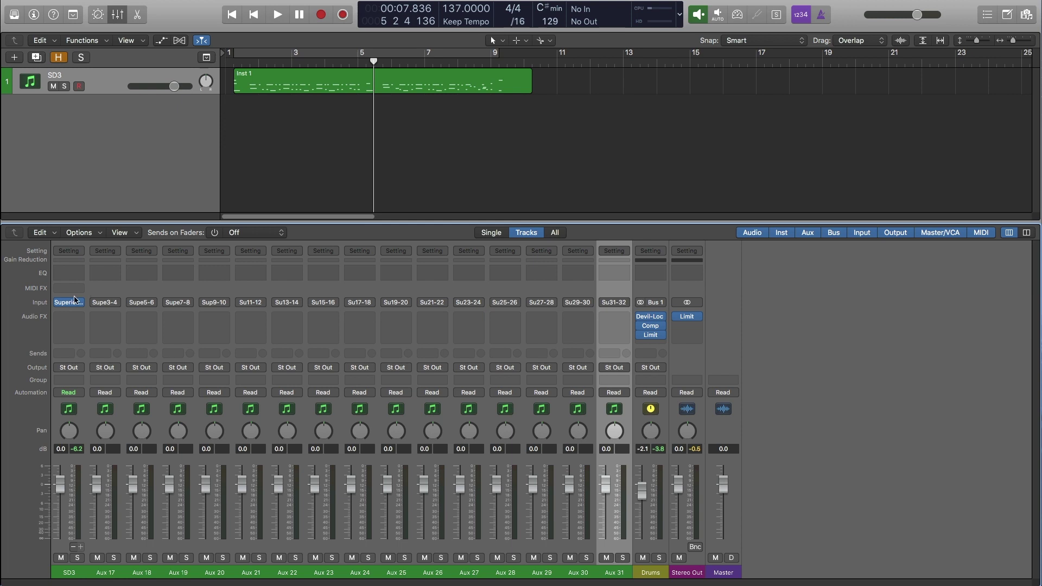
Step: In the SD3 Superior Drummer mixer, route Kick Out to Out 3/4, Kick Sub to Out 5/6 and Snare Top to Out 7/8
{"action": "mouse_move", "coordinate": [70, 306]}
{"action": "left_click", "coordinate": [73, 306]}
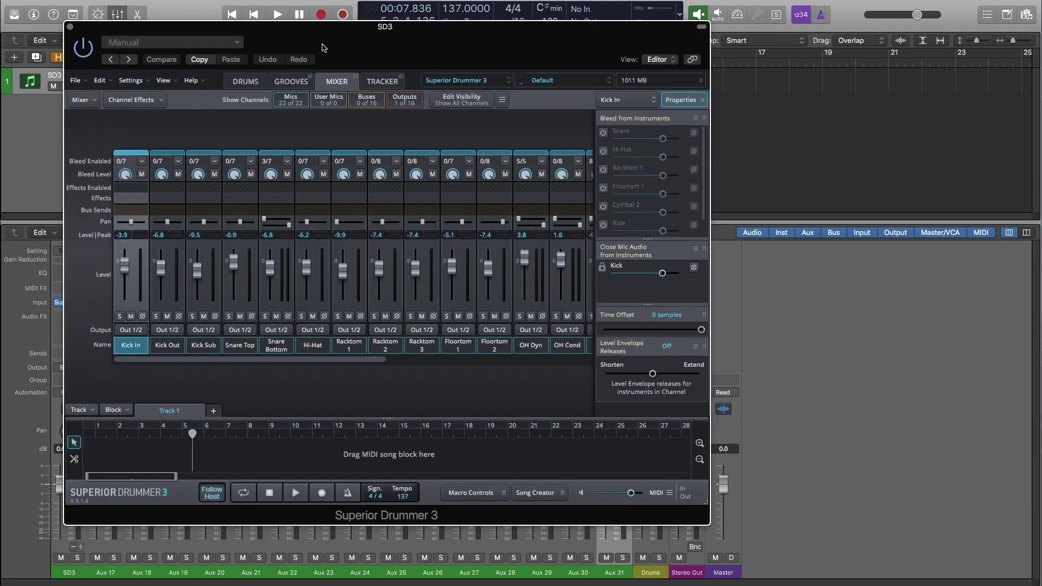
{"action": "left_click_drag", "start_coordinate": [324, 42], "coordinate": [431, 27]}
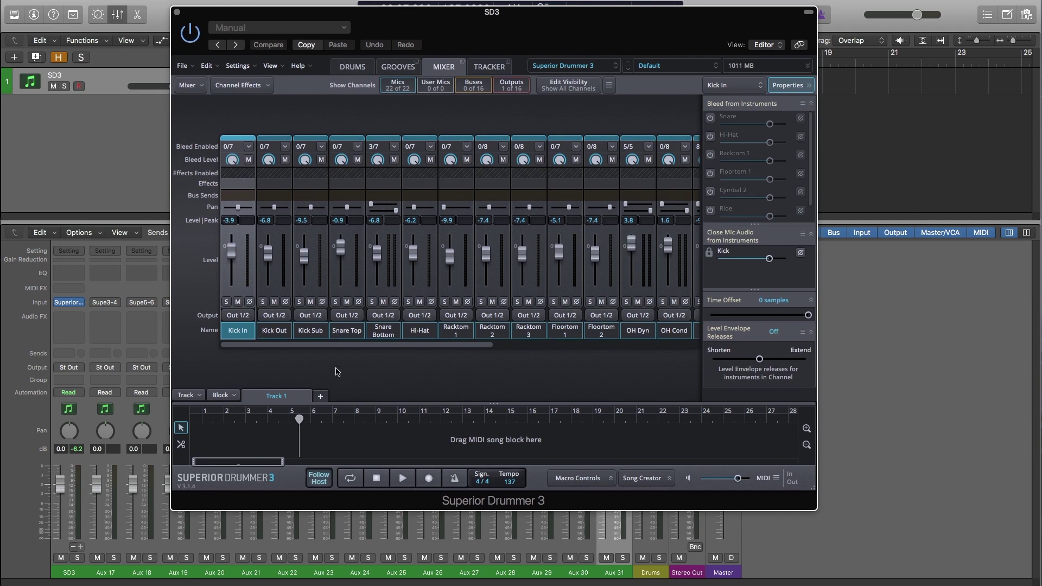
{"action": "left_click", "coordinate": [277, 314]}
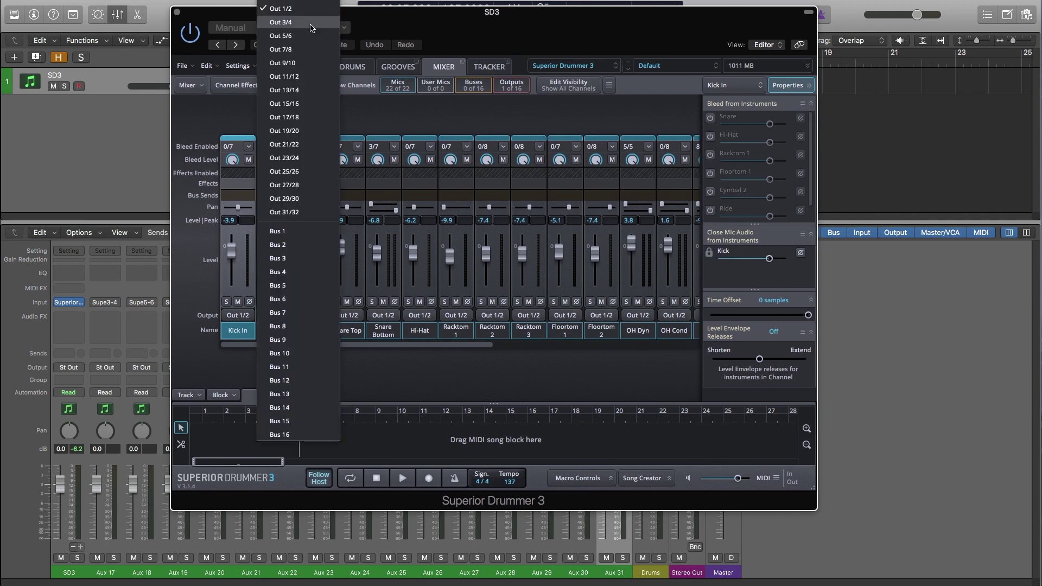
{"action": "left_click", "coordinate": [311, 24]}
{"action": "left_click", "coordinate": [310, 315]}
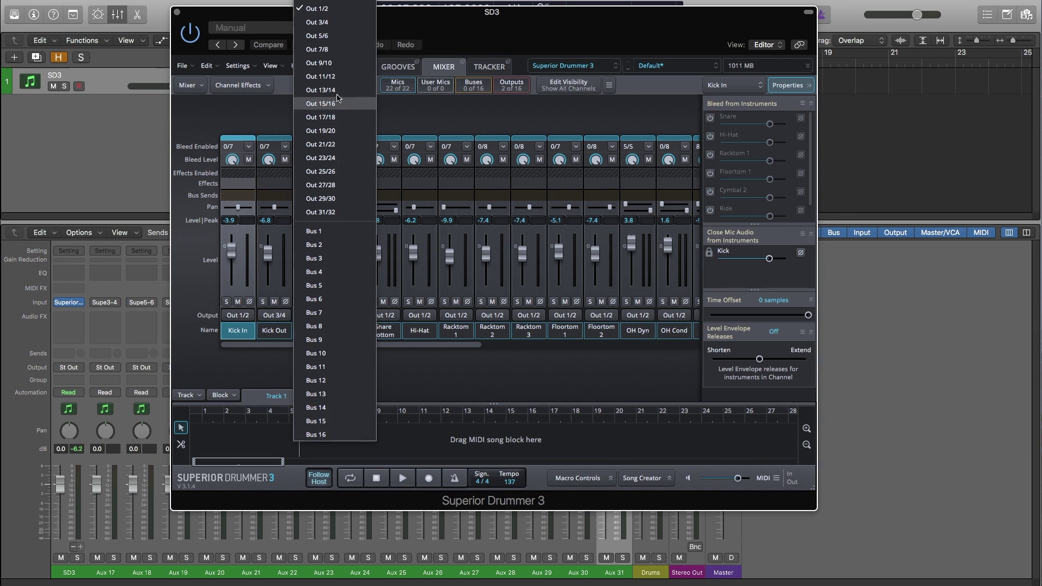
{"action": "left_click", "coordinate": [339, 36]}
{"action": "left_click", "coordinate": [346, 315]}
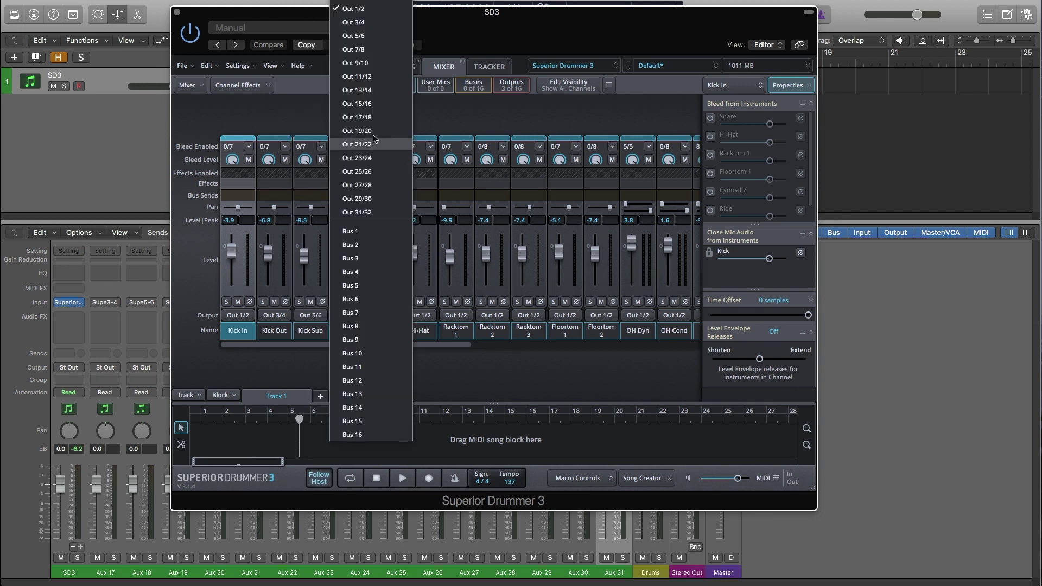
{"action": "left_click", "coordinate": [377, 49]}
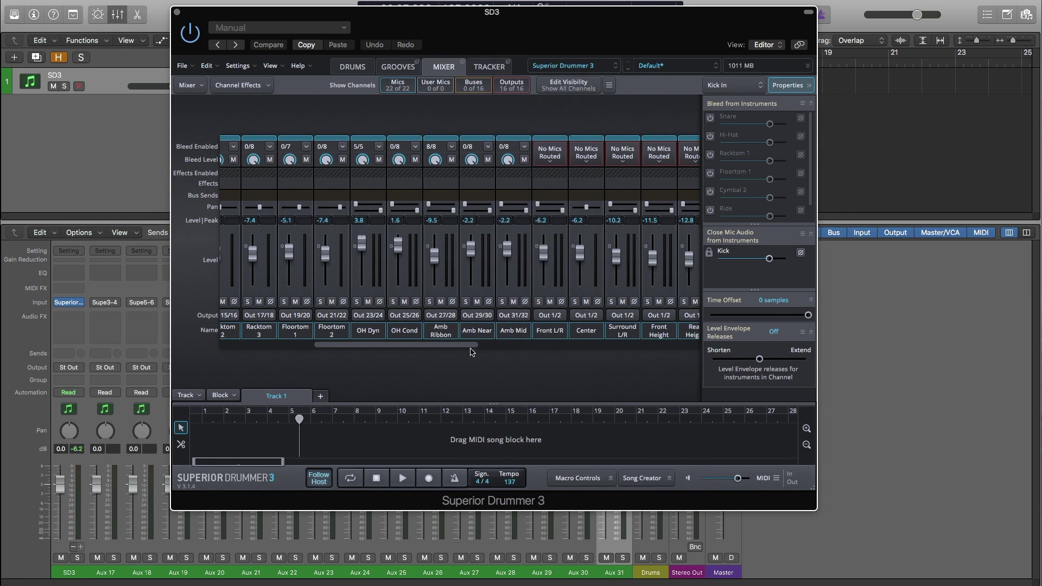
Step: Review the output assignments across the Superior Drummer channels, from Kick In to the ambience and surround microphones
{"action": "left_click_drag", "start_coordinate": [470, 349], "coordinate": [367, 353]}
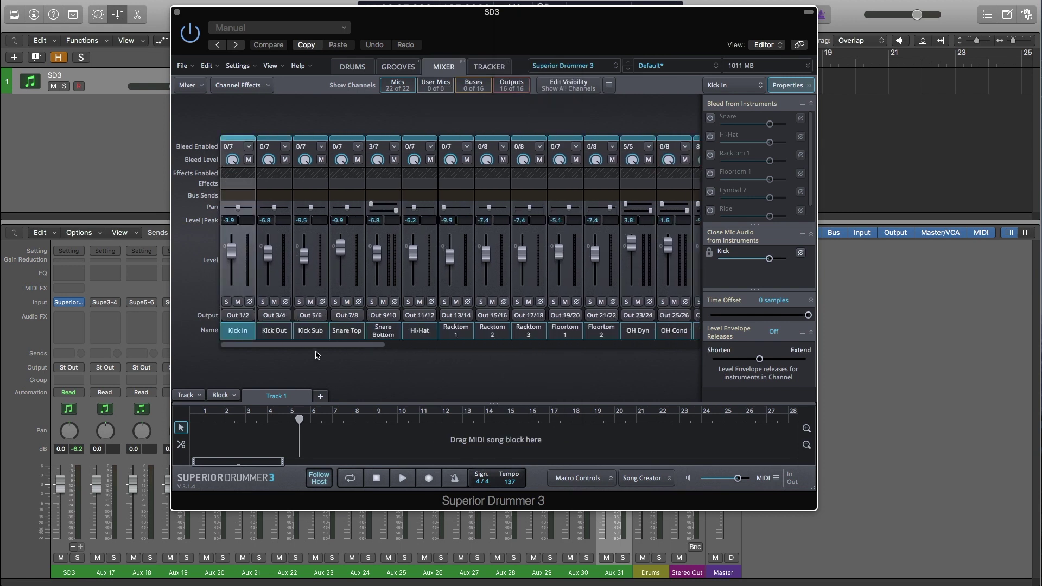
{"action": "left_click_drag", "start_coordinate": [299, 349], "coordinate": [388, 350]}
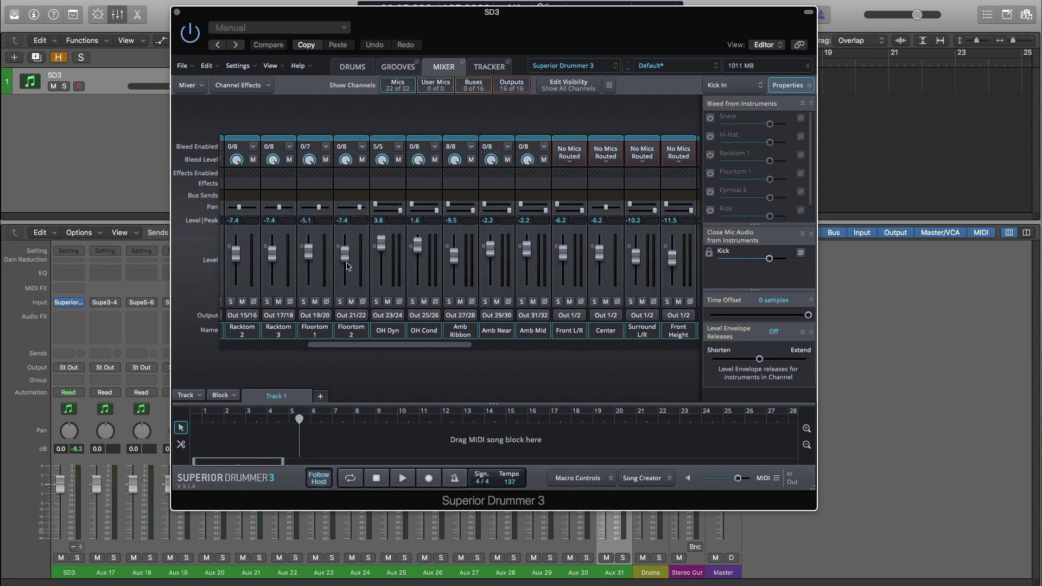
{"action": "left_click", "coordinate": [176, 11]}
Step: Enable bleed from all instruments on the Kick In channel
{"action": "left_click_drag", "start_coordinate": [325, 347], "coordinate": [208, 349]}
{"action": "left_click", "coordinate": [247, 147]}
{"action": "left_click", "coordinate": [263, 158]}
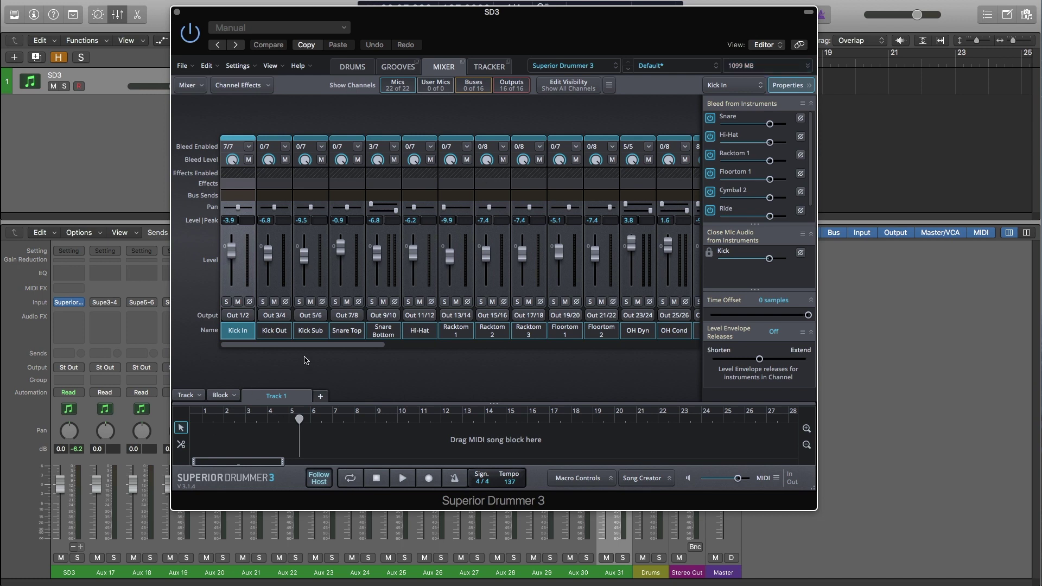
Step: Select the channels from Kick In through Amb Mid and enable bleed from all instruments on all of them
{"action": "left_click_drag", "start_coordinate": [318, 348], "coordinate": [395, 349]}
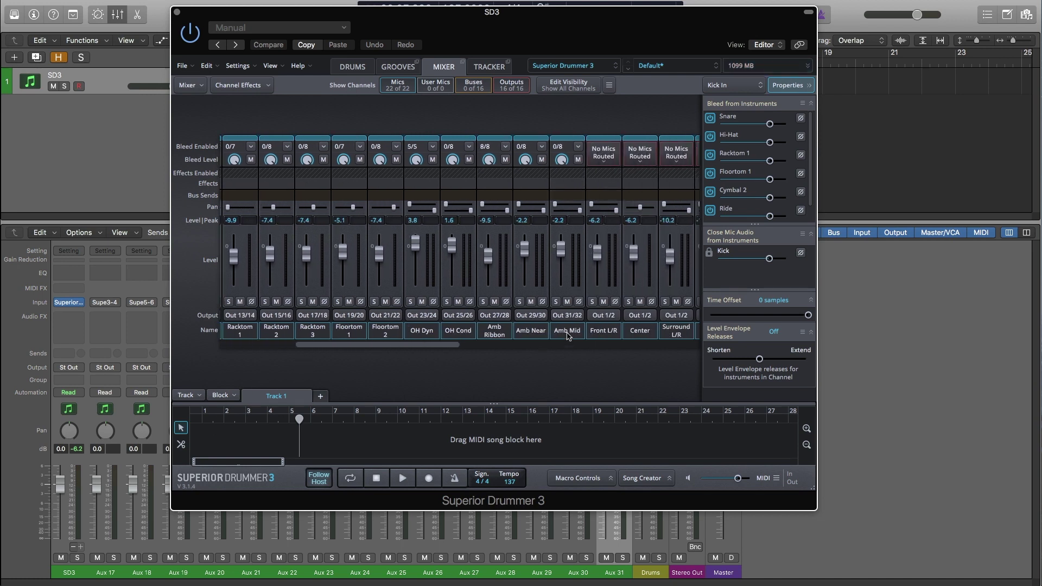
{"action": "left_click", "coordinate": [567, 332], "text": "shift"}
{"action": "left_click", "coordinate": [579, 147]}
{"action": "left_click", "coordinate": [583, 160]}
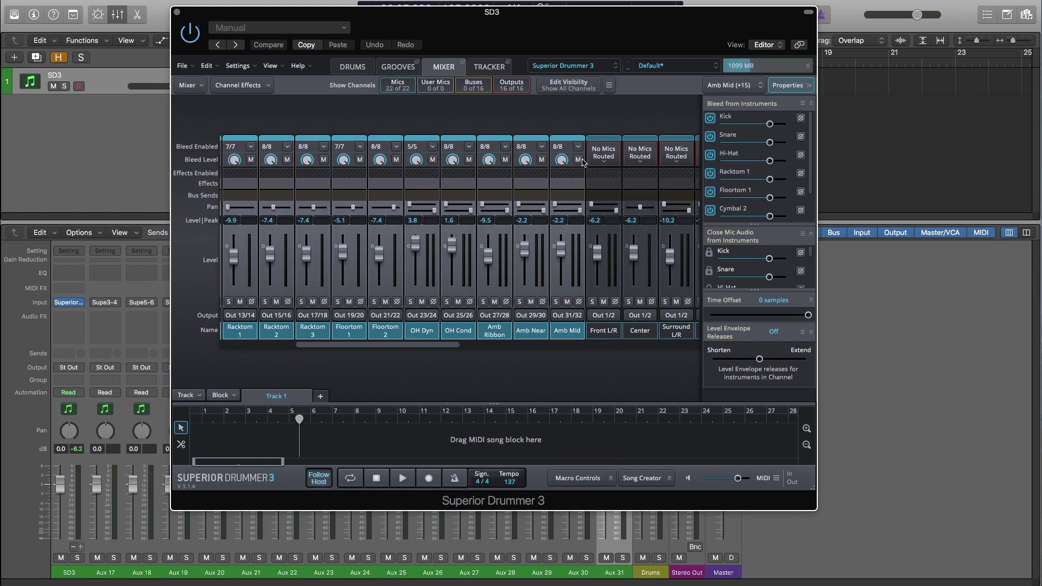
Step: Check the bleed and output settings across the selected channels, including the bleed options for Kick In
{"action": "left_click_drag", "start_coordinate": [354, 345], "coordinate": [232, 345]}
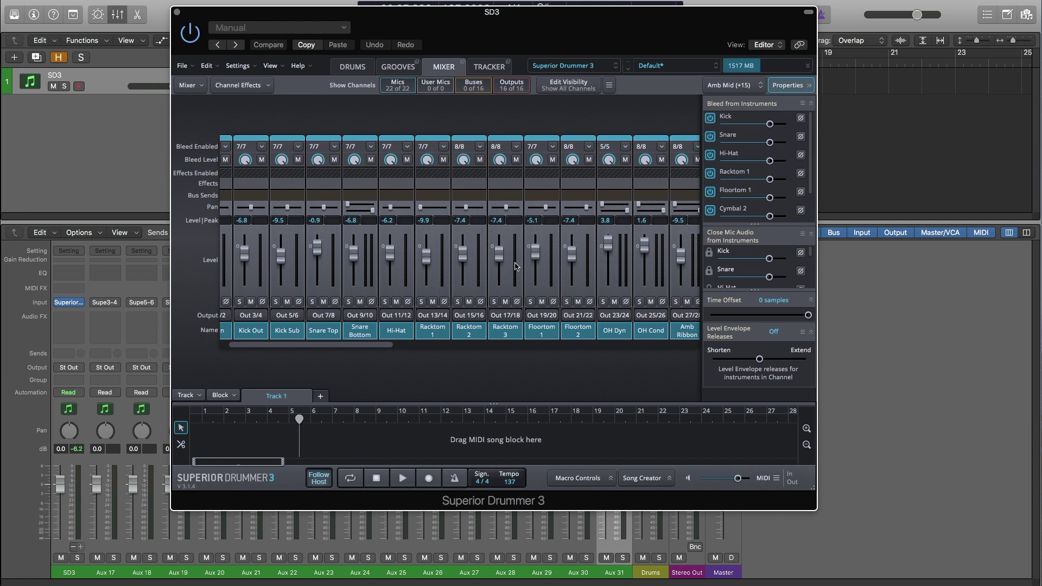
{"action": "left_click_drag", "start_coordinate": [415, 18], "coordinate": [552, 24]}
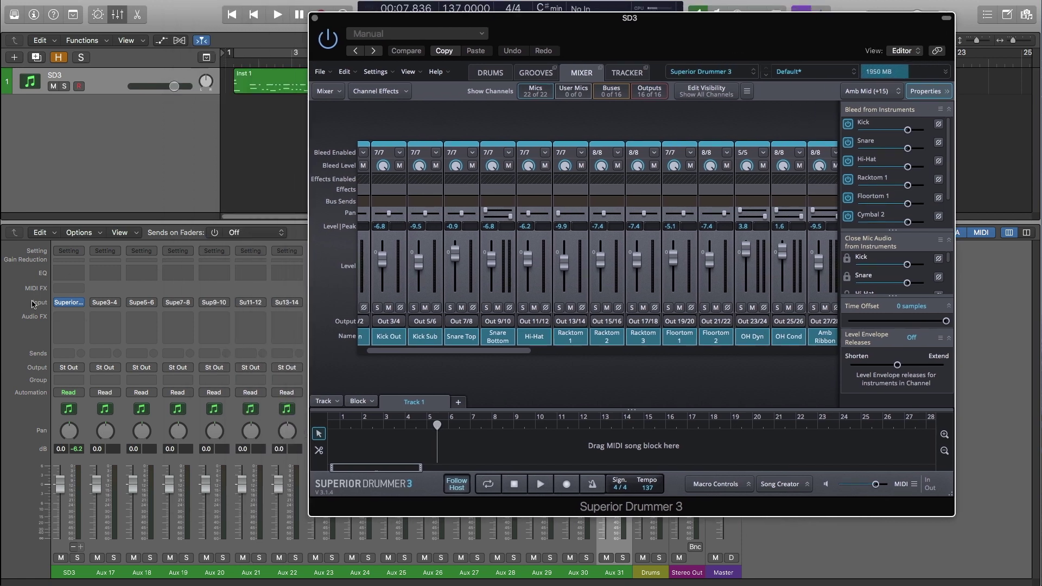
{"action": "left_click_drag", "start_coordinate": [584, 43], "coordinate": [466, 54]}
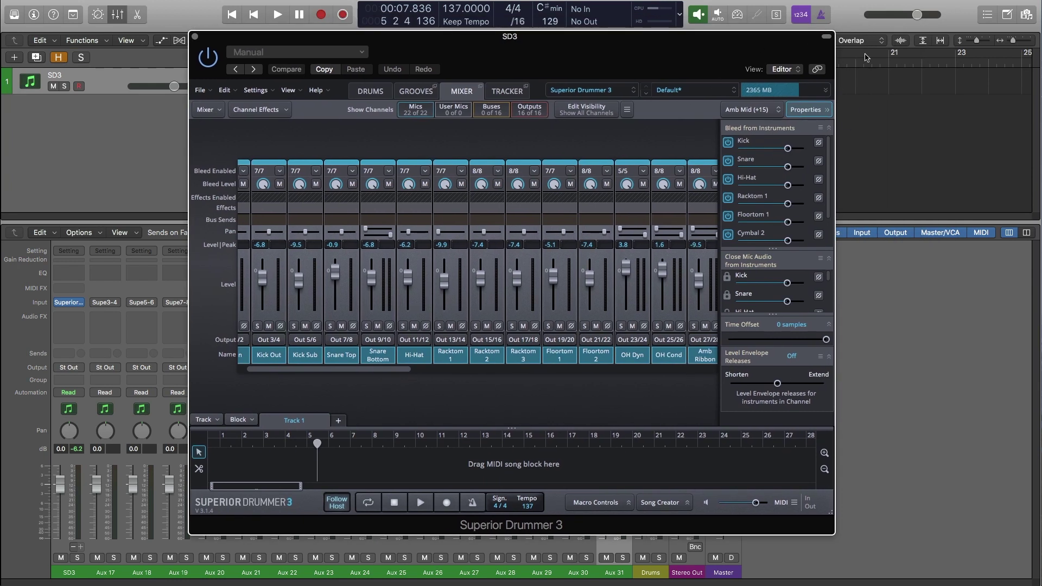
{"action": "scroll", "coordinate": [258, 172], "scroll_direction": "left", "scroll_amount": 2}
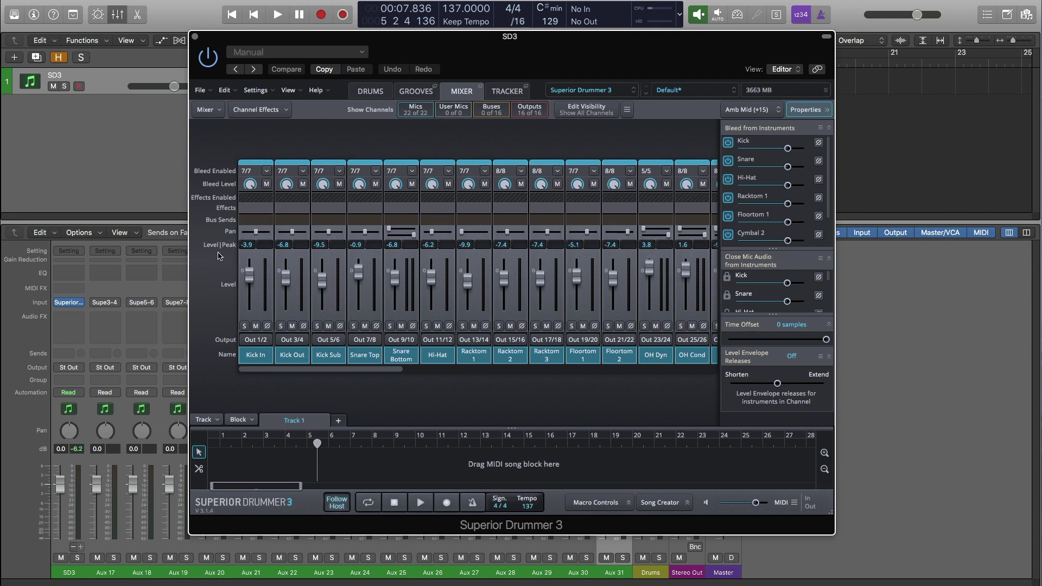
{"action": "mouse_move", "coordinate": [298, 370]}
{"action": "left_mouse_down"}
{"action": "mouse_move", "coordinate": [355, 348]}
{"action": "mouse_move", "coordinate": [345, 369]}
{"action": "mouse_move", "coordinate": [316, 369]}
{"action": "left_mouse_up"}
{"action": "left_click", "coordinate": [267, 171]}
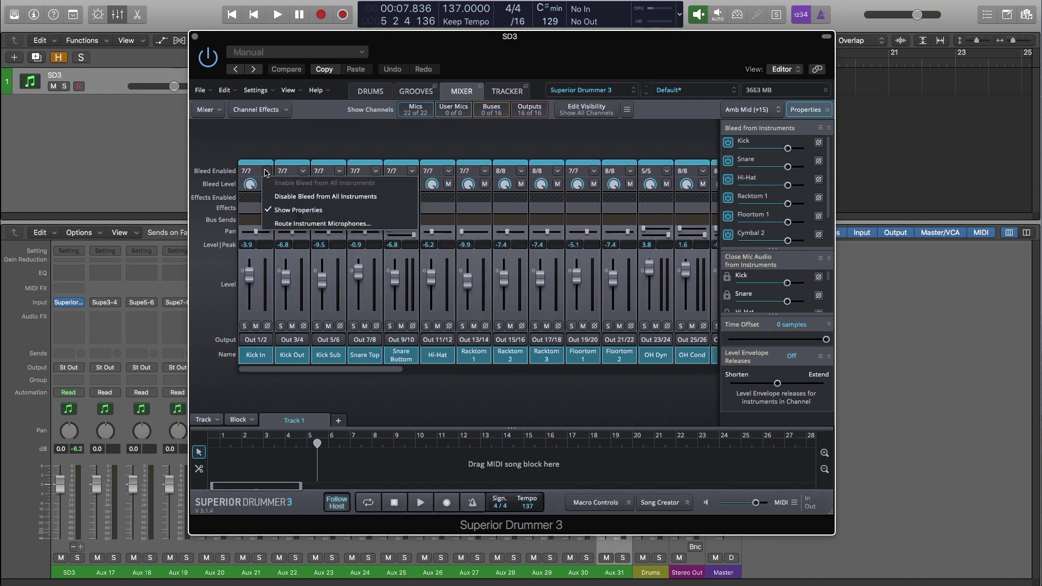
{"action": "left_click", "coordinate": [302, 138]}
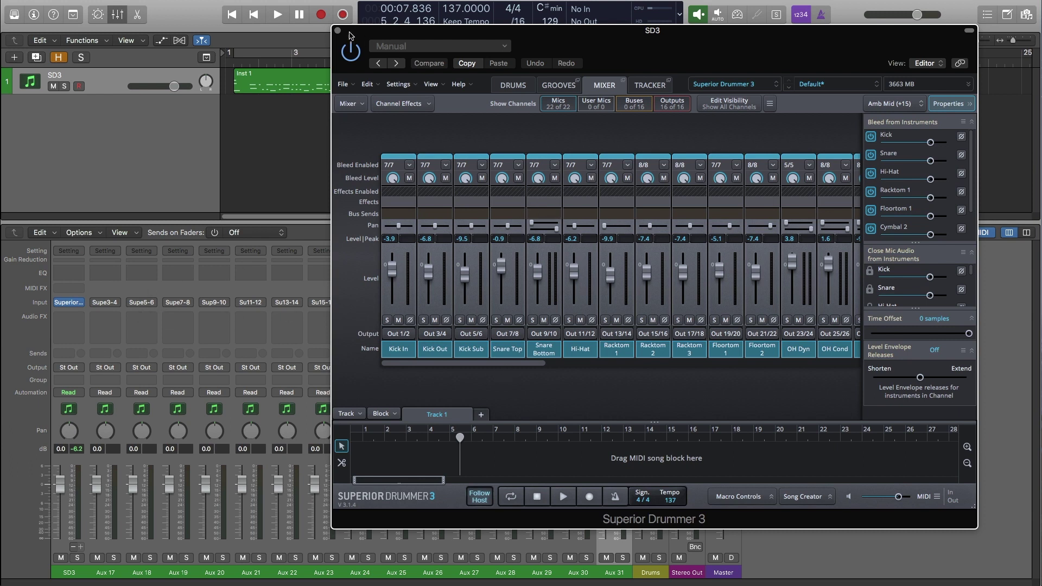
Step: Select the channels from Kick In through Amb Mid in the Superior Drummer mixer and set their level faders to 0.0
{"action": "left_click_drag", "start_coordinate": [350, 29], "coordinate": [363, 26]}
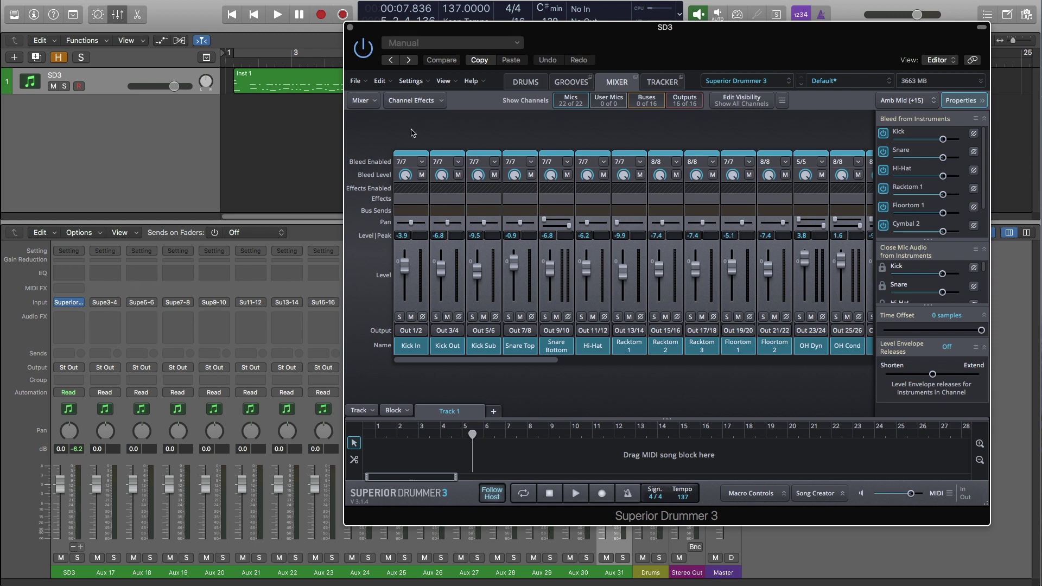
{"action": "left_click_drag", "start_coordinate": [545, 41], "coordinate": [381, 53]}
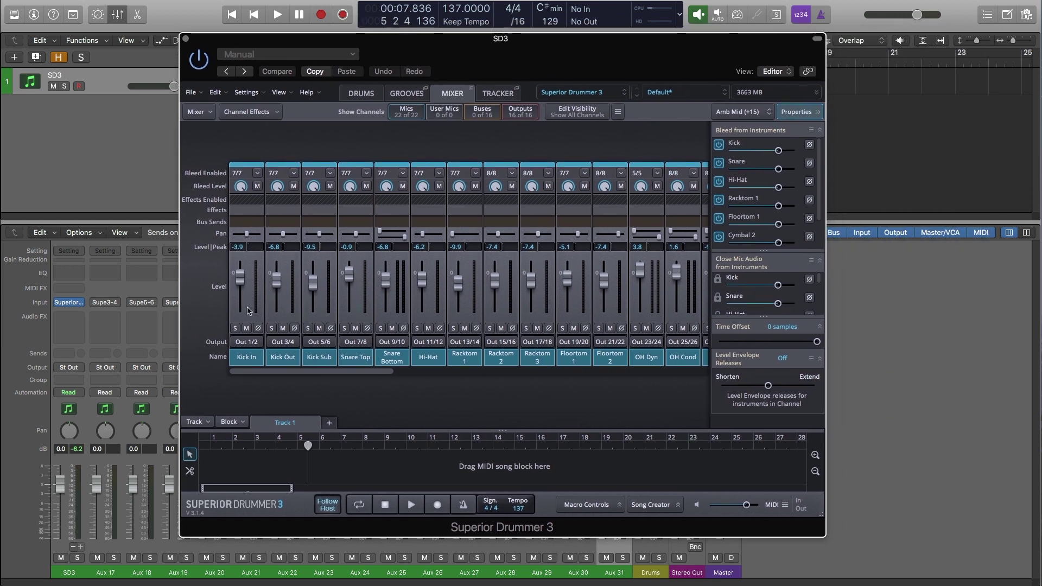
{"action": "left_click", "coordinate": [249, 358]}
{"action": "scroll", "coordinate": [335, 375], "scroll_direction": "right", "scroll_amount": 10}
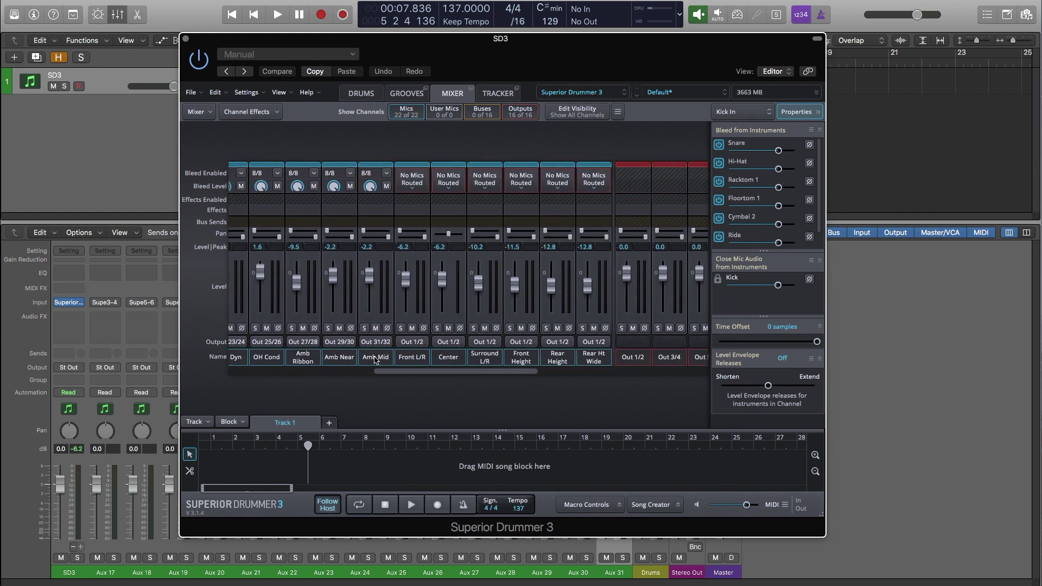
{"action": "scroll", "coordinate": [396, 363], "scroll_direction": "left", "scroll_amount": 3}
{"action": "left_click", "coordinate": [412, 357]}
{"action": "left_click_drag", "start_coordinate": [333, 263], "coordinate": [334, 273]}
{"action": "left_click_drag", "start_coordinate": [297, 271], "coordinate": [296, 275]}
{"action": "left_click_drag", "start_coordinate": [261, 269], "coordinate": [260, 273]}
{"action": "left_click_drag", "start_coordinate": [355, 371], "coordinate": [249, 372]}
{"action": "left_click", "coordinate": [392, 357]}
Step: Uncover the Logic mixer by moving the plug-in window aside and open the SD3 channel's name for editing
{"action": "left_click_drag", "start_coordinate": [304, 38], "coordinate": [494, 0]}
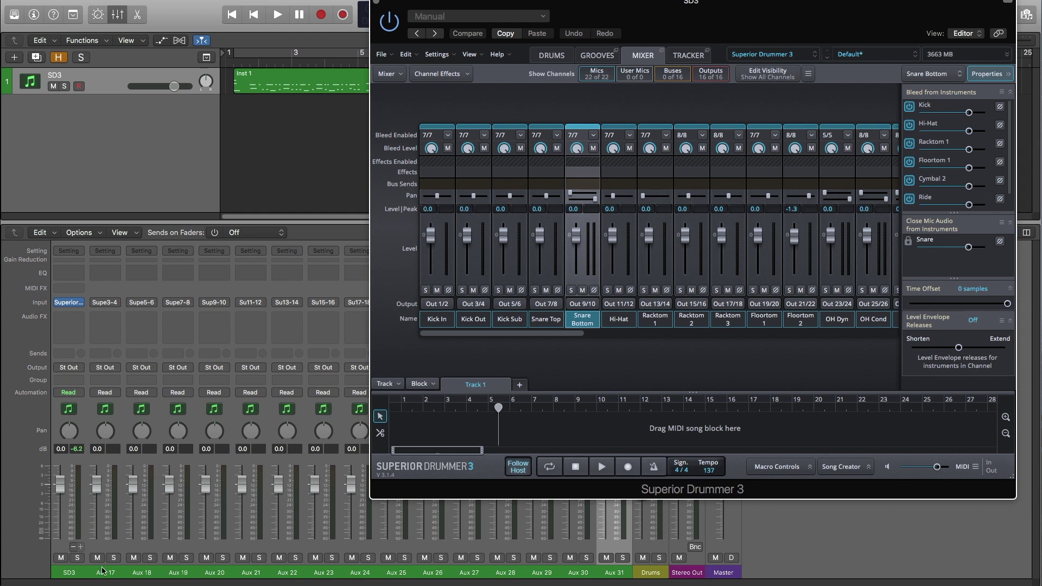
{"action": "double_click", "coordinate": [67, 573]}
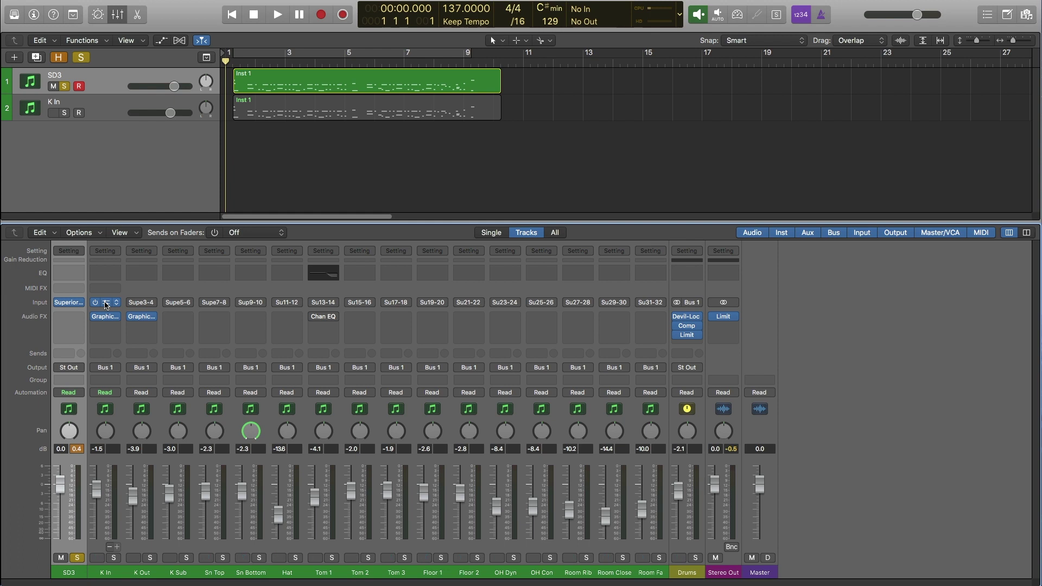
Step: Review the channel levels, bleed and output assignments in the K In track's Superior Drummer mixer, and close the plug-in
{"action": "left_click", "coordinate": [106, 305]}
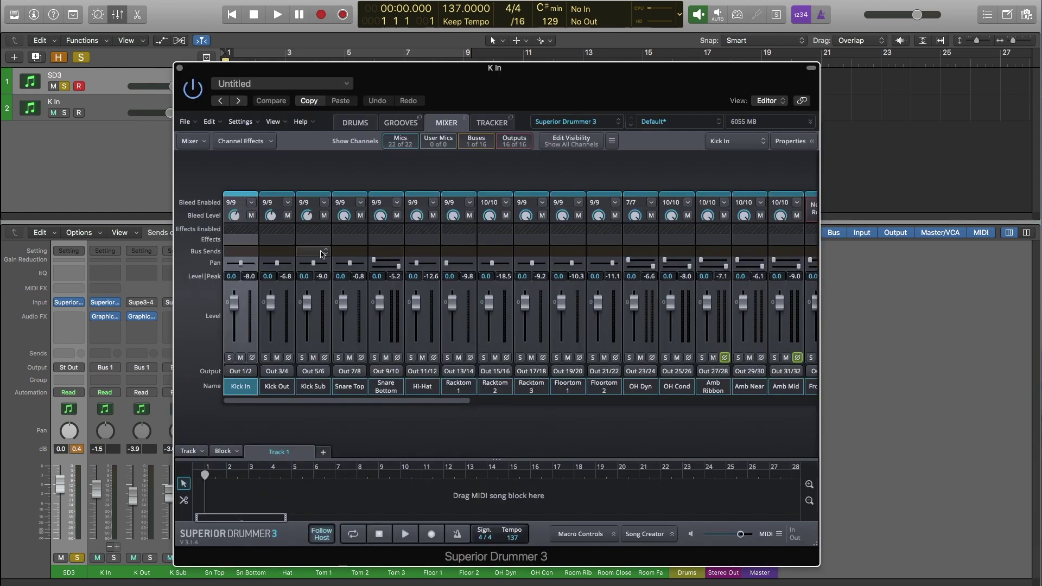
{"action": "left_click_drag", "start_coordinate": [554, 237], "coordinate": [670, 230]}
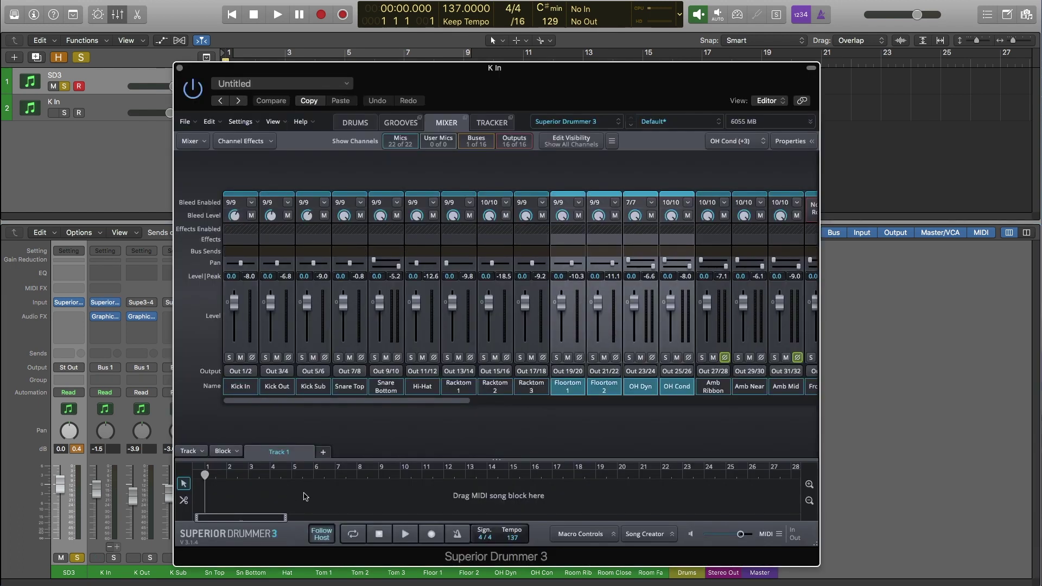
{"action": "left_click", "coordinate": [210, 158]}
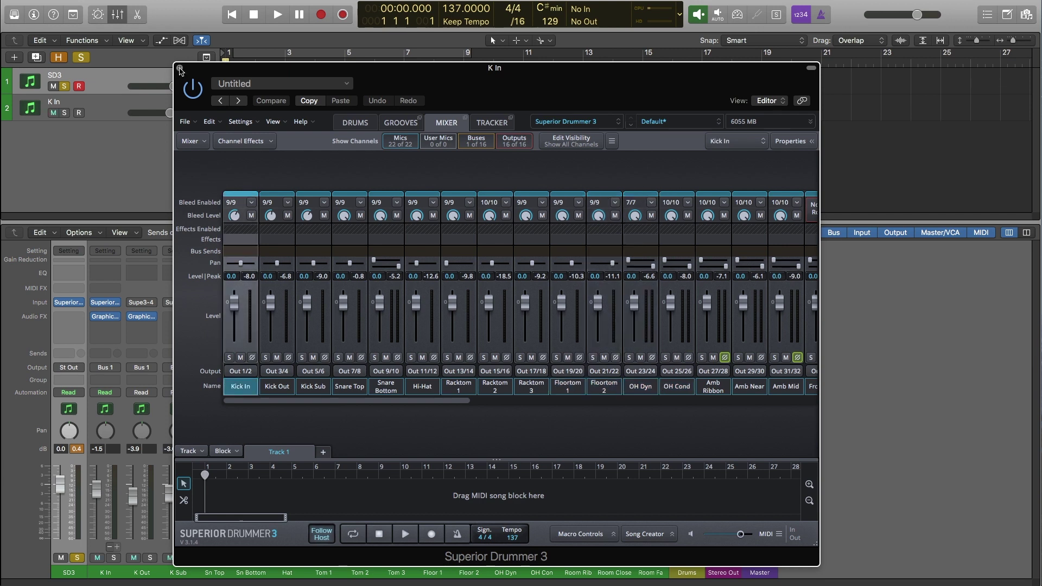
{"action": "left_click", "coordinate": [179, 69]}
Step: Look over the channel strips from K Out to Hat and browse the effect plug-ins available for the K Sub channel
{"action": "left_click", "coordinate": [148, 285]}
{"action": "left_click", "coordinate": [181, 293]}
{"action": "left_click", "coordinate": [216, 292]}
{"action": "left_click", "coordinate": [251, 296]}
{"action": "left_click", "coordinate": [288, 294]}
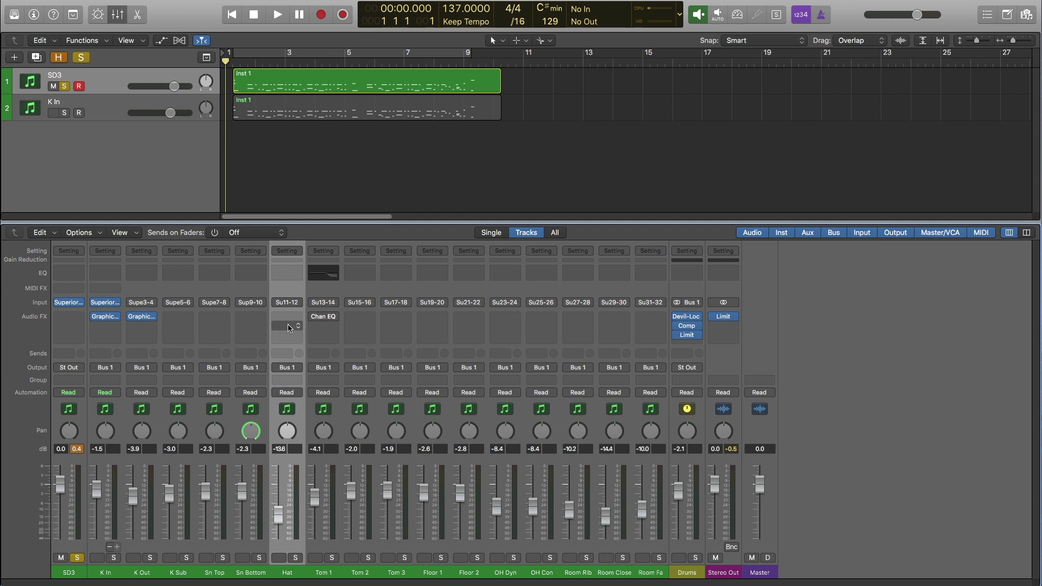
{"action": "left_click", "coordinate": [176, 320]}
{"action": "mouse_move", "coordinate": [242, 529]}
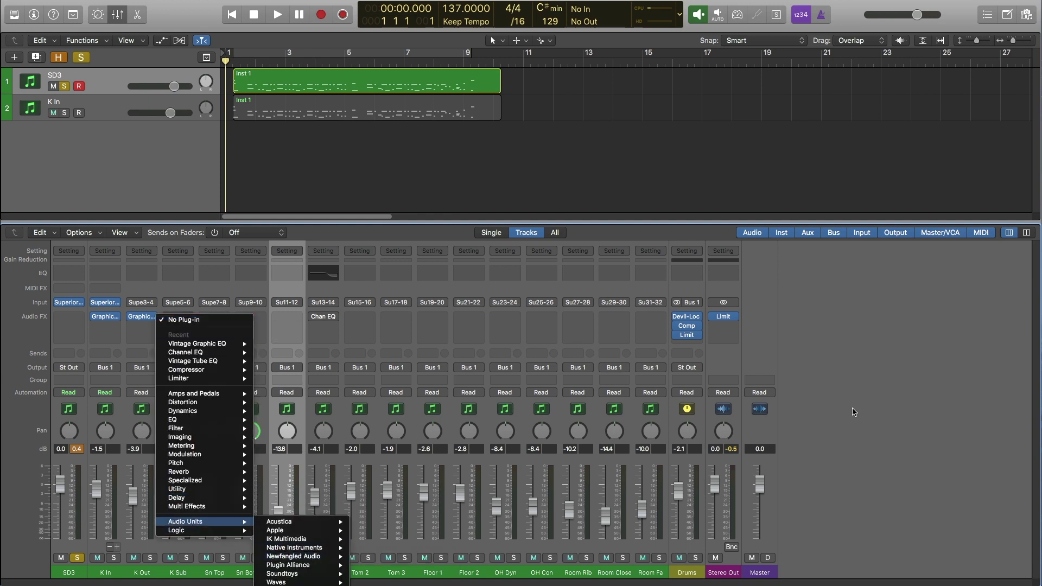
{"action": "left_click", "coordinate": [852, 412]}
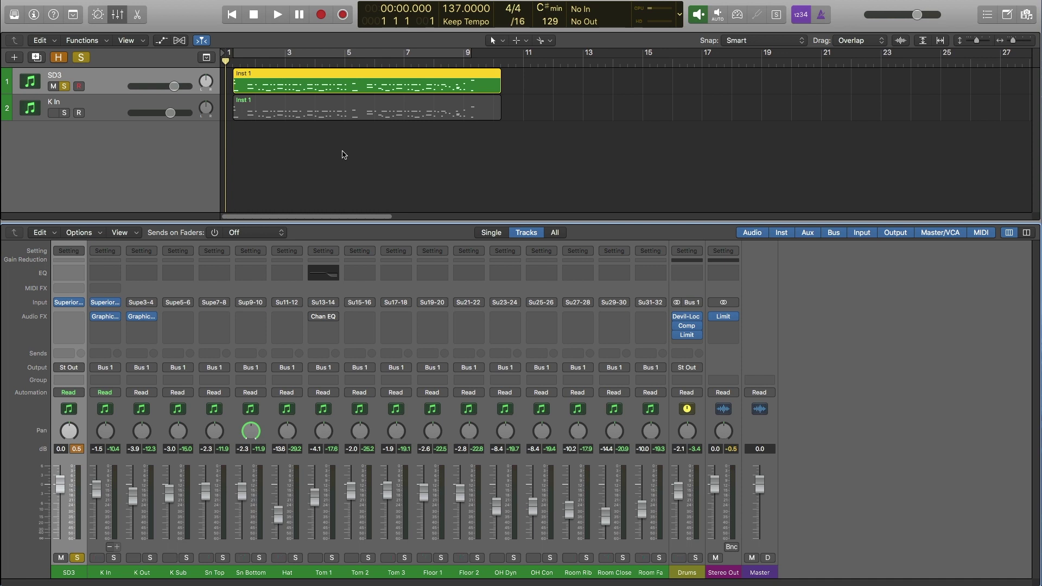
Step: Listen to the soloed SD3 track and inspect the bleed and output settings in its Superior Drummer mixer
{"action": "key", "text": "space"}
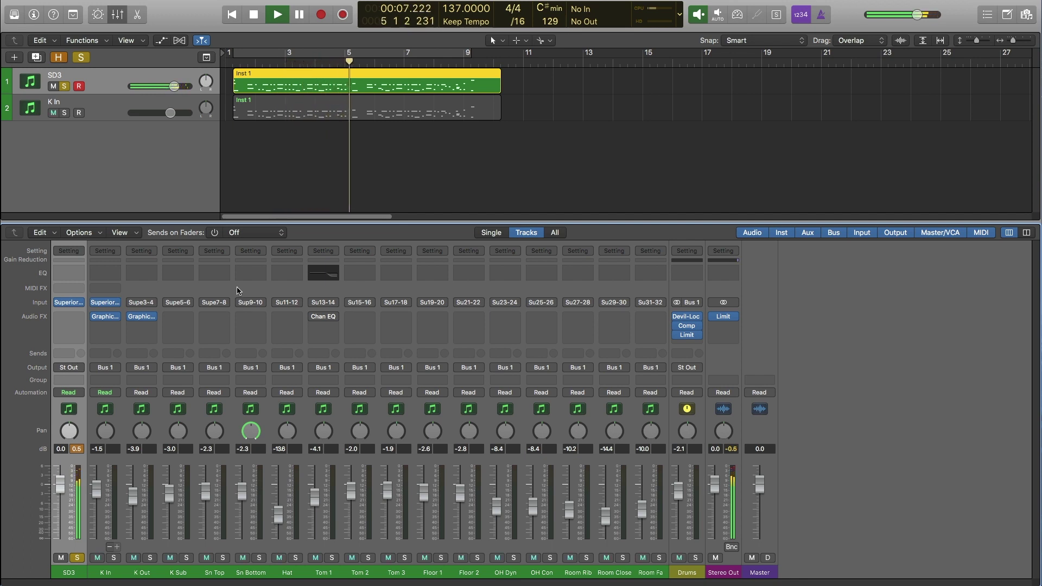
{"action": "key", "text": "space"}
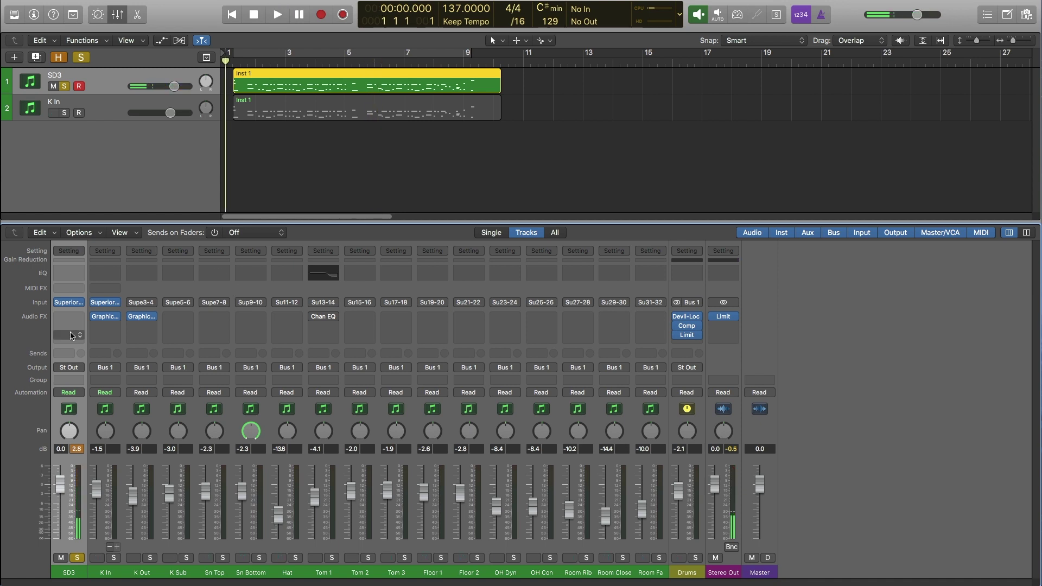
{"action": "left_click", "coordinate": [68, 302]}
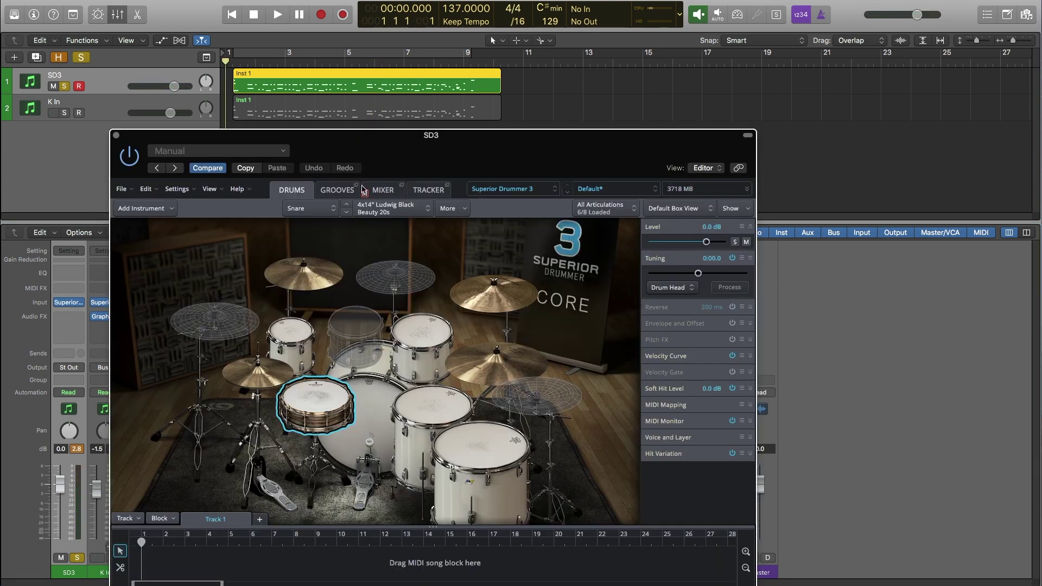
{"action": "left_click", "coordinate": [383, 191]}
{"action": "scroll", "coordinate": [319, 379], "scroll_direction": "right", "scroll_amount": 5}
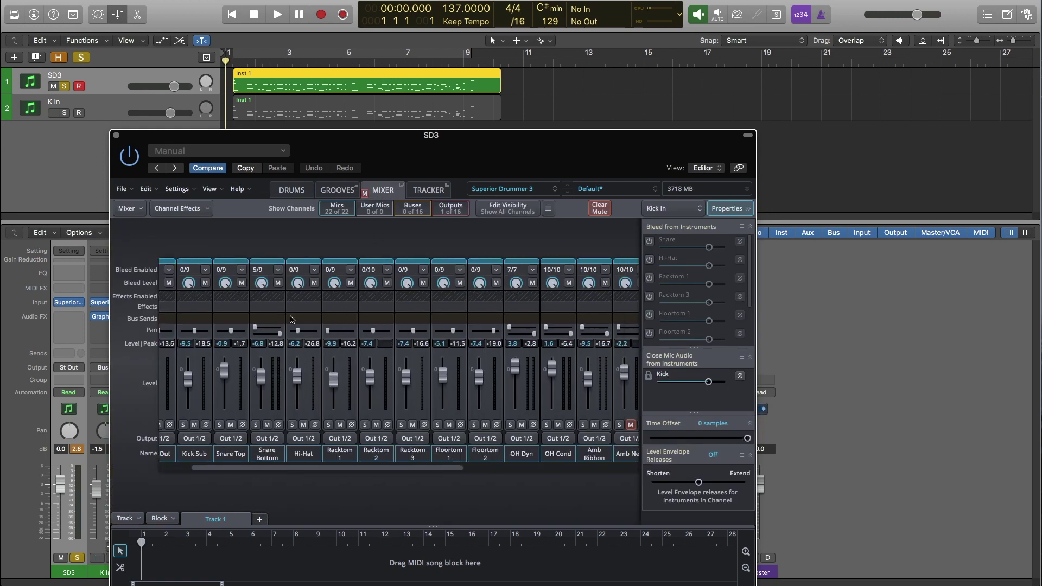
{"action": "left_click", "coordinate": [116, 135]}
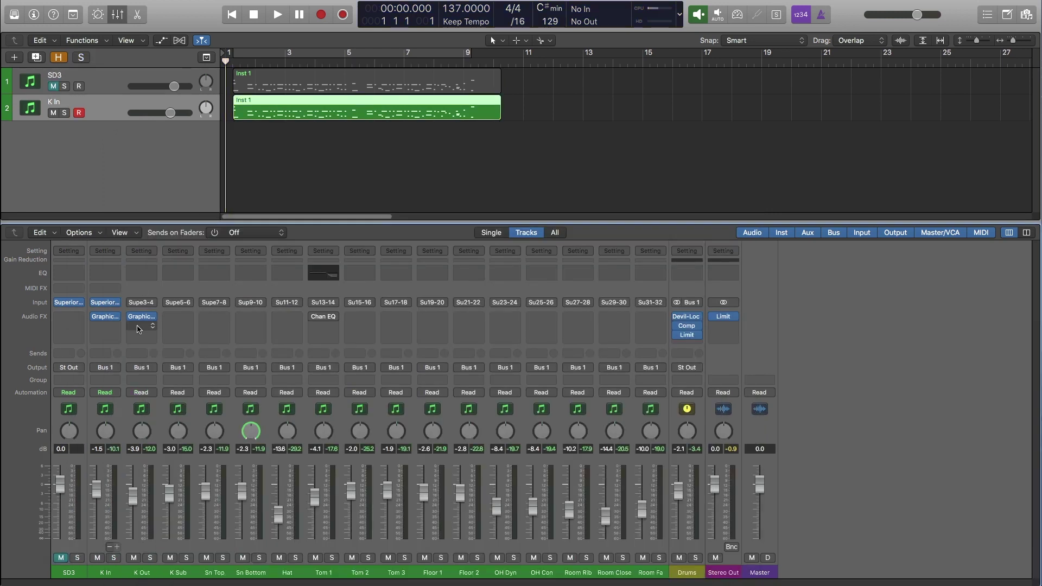
Step: Select the channels from K In through Room Fa and check their output routing to Bus 1, the Drums bus
{"action": "left_click", "coordinate": [119, 423]}
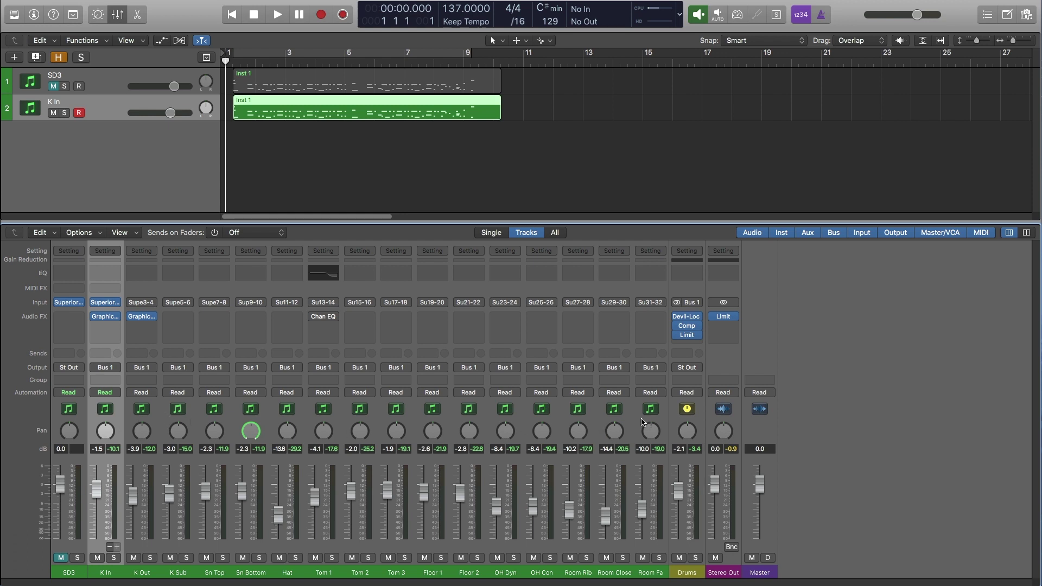
{"action": "left_click", "coordinate": [642, 421], "text": "shift"}
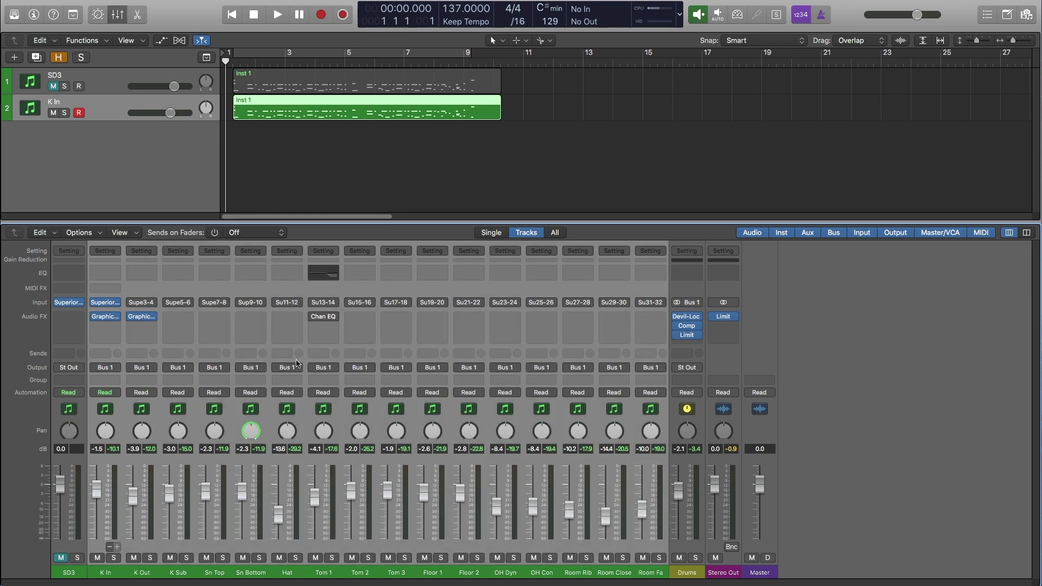
{"action": "left_click", "coordinate": [120, 370]}
{"action": "mouse_move", "coordinate": [145, 417]}
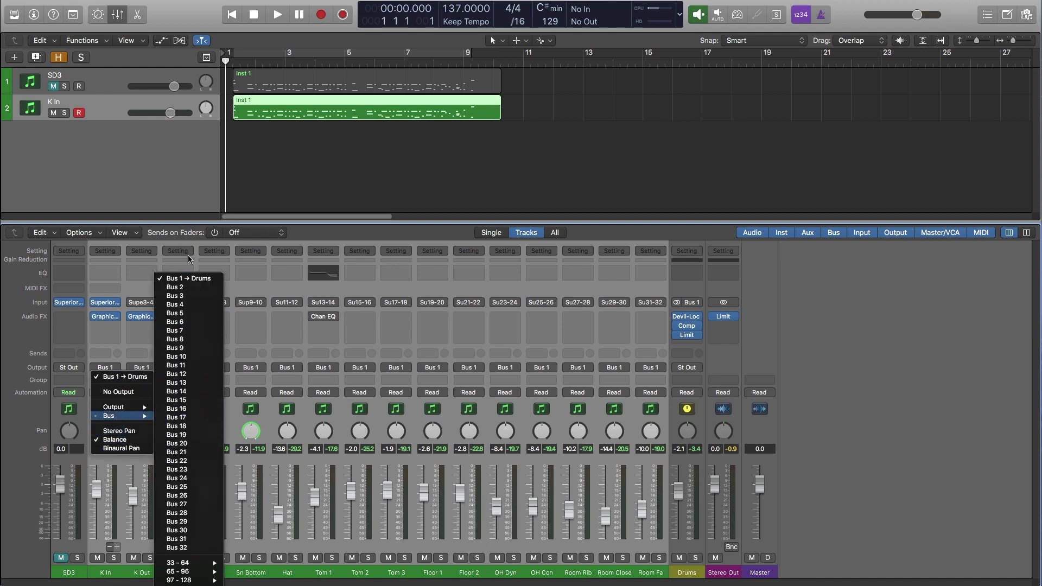
{"action": "left_click", "coordinate": [797, 338]}
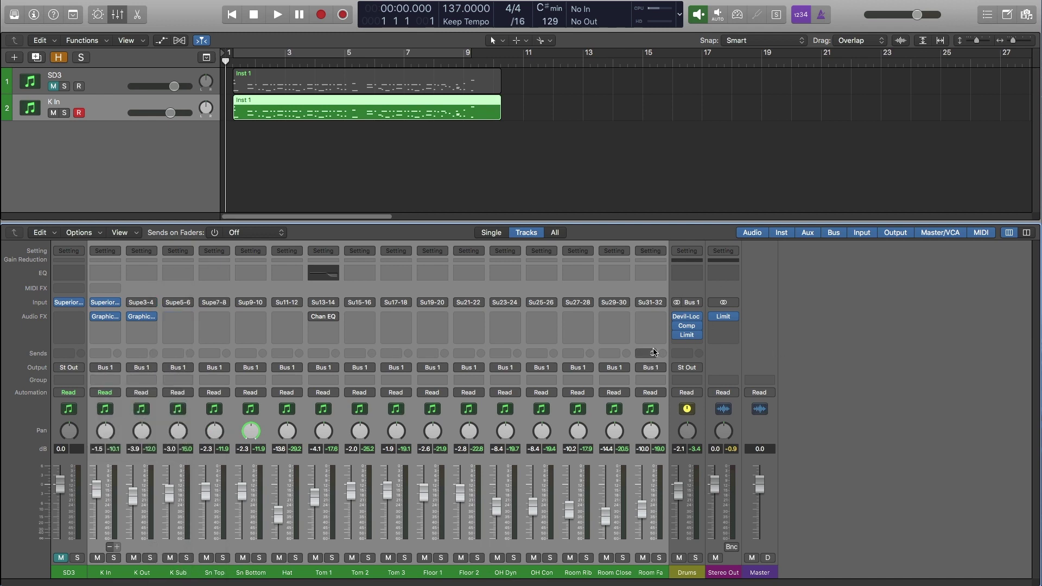
Step: Play back the K In multi-output drums and review the microphone channels in its Superior Drummer mixer
{"action": "mouse_move", "coordinate": [113, 317]}
{"action": "key", "text": "space"}
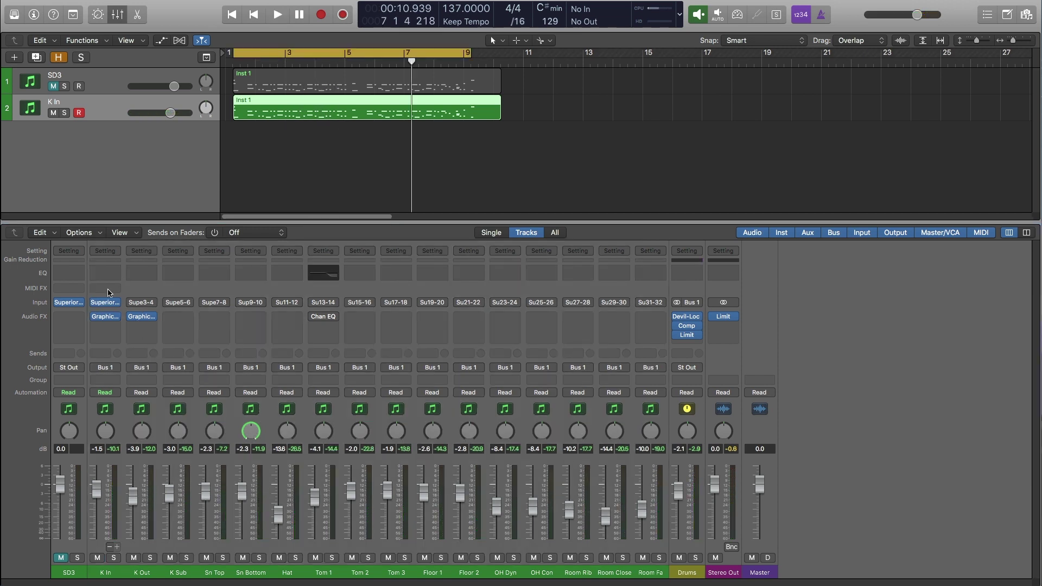
{"action": "left_click", "coordinate": [108, 289]}
{"action": "left_click", "coordinate": [181, 284]}
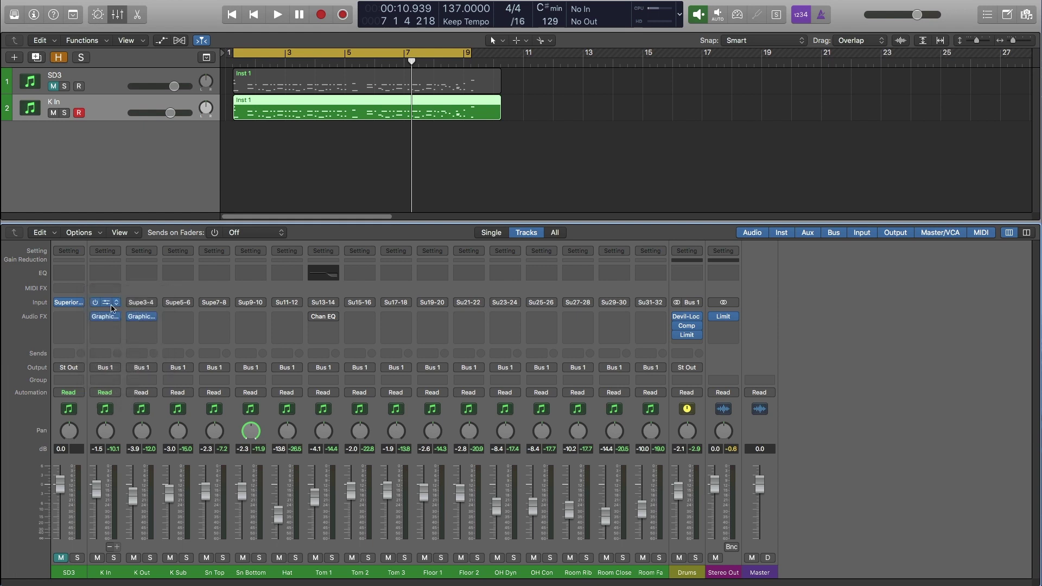
{"action": "left_click", "coordinate": [108, 306]}
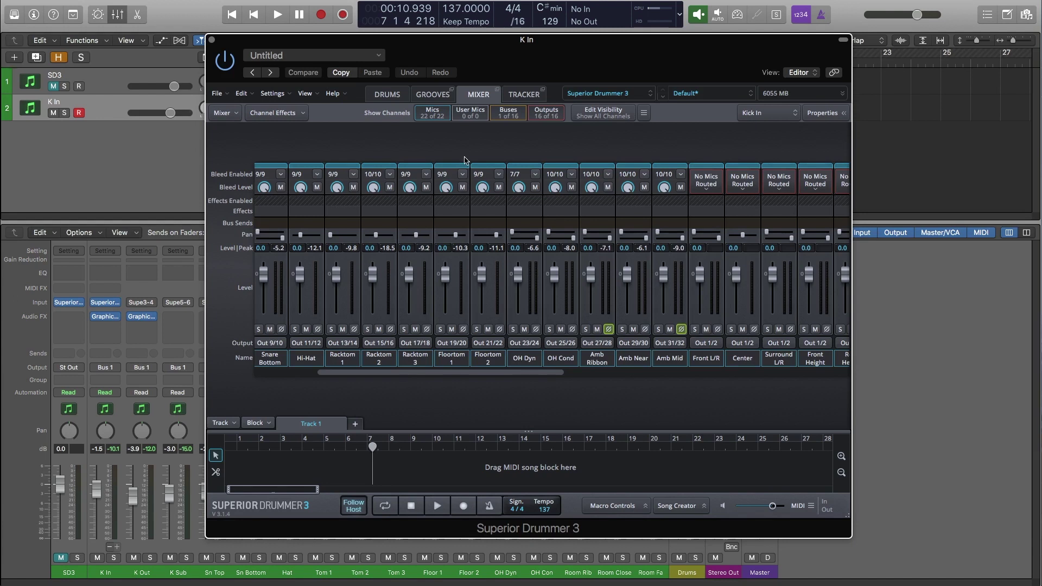
{"action": "left_click_drag", "start_coordinate": [384, 374], "coordinate": [311, 378]}
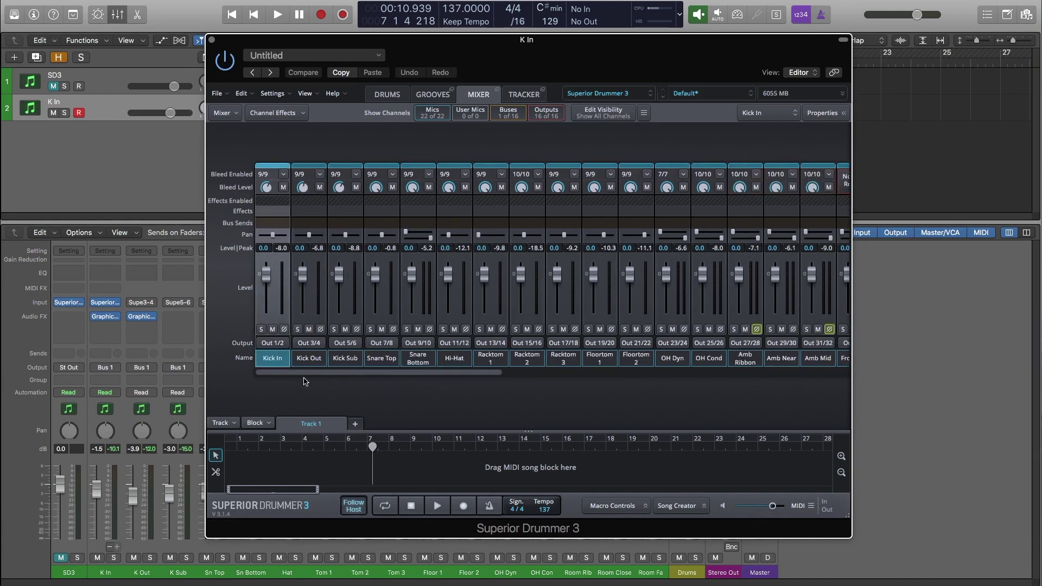